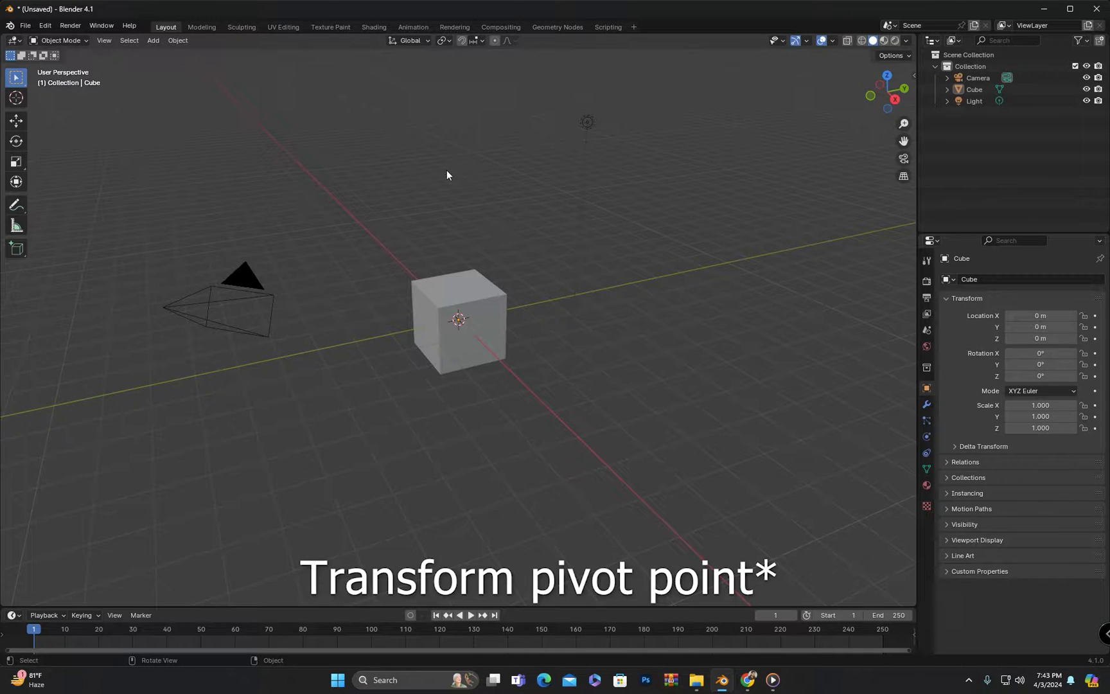
# Move the default cube about 2 m along the Y axis, away from the world origin.
pyautogui.moveTo(435, 282); pyautogui.dragTo(448, 296, button='middle')
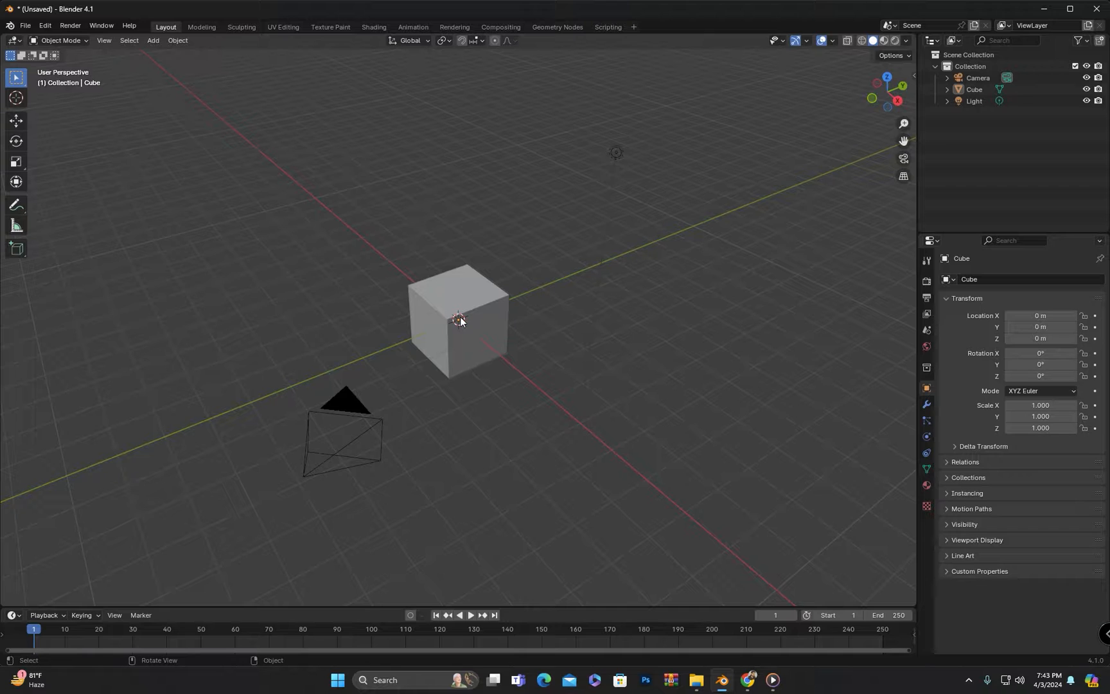
pyautogui.moveTo(471, 332); pyautogui.dragTo(458, 338, button='middle')
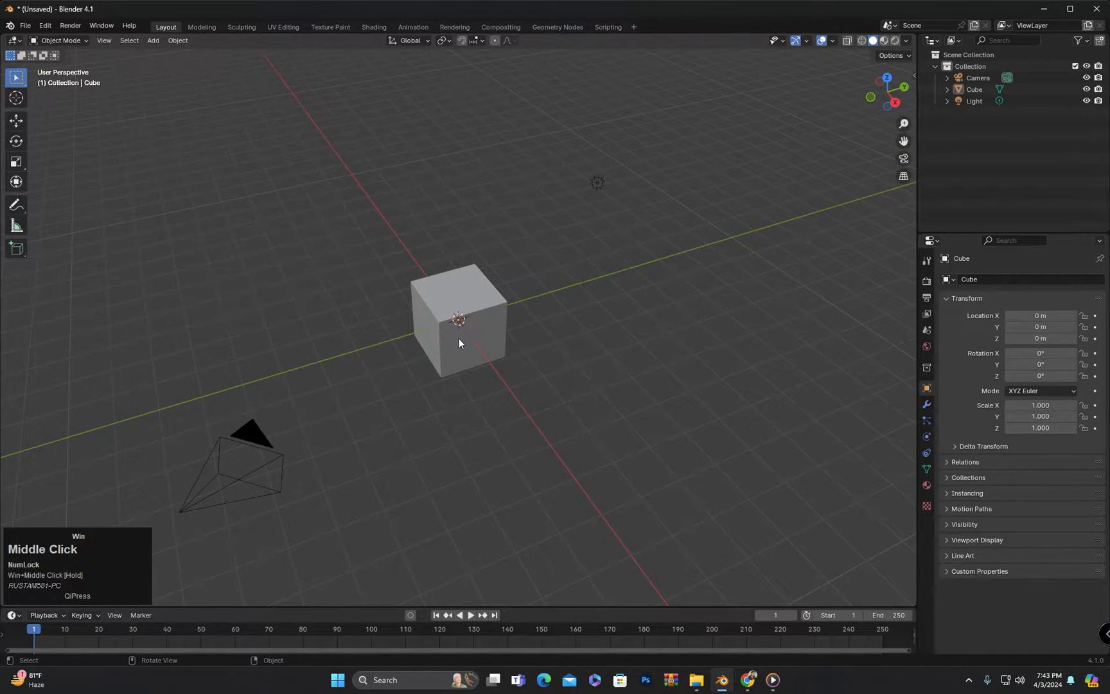
pyautogui.scroll(1, 459, 338)
pyautogui.click(488, 310)
pyautogui.moveTo(488, 310); pyautogui.dragTo(441, 376, button='middle')
pyautogui.scroll(2, 478, 327)
pyautogui.press('g')
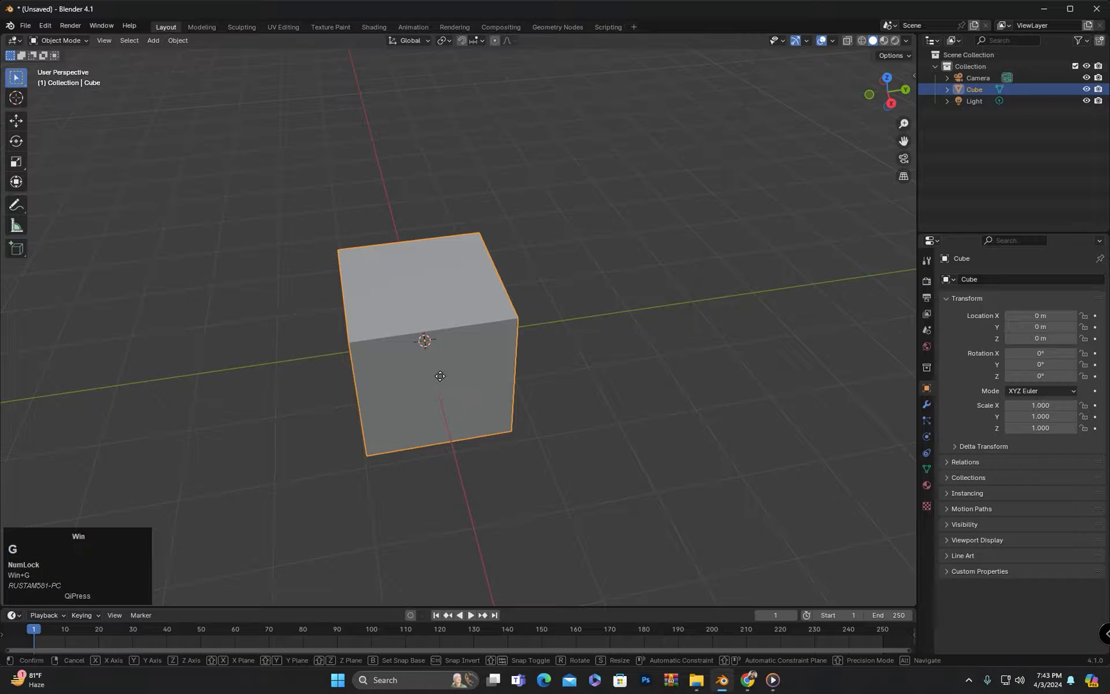
pyautogui.press('y')
pyautogui.click(577, 357)
pyautogui.click(389, 228)
pyautogui.click(559, 298)
# Try rotating the cube around its own centre about the global Z axis and then the Y axis.
pyautogui.moveTo(563, 370); pyautogui.dragTo(610, 431, button='middle')
pyautogui.scroll(2, 587, 408)
pyautogui.scroll(3, 605, 372)
pyautogui.scroll(-3, 627, 402)
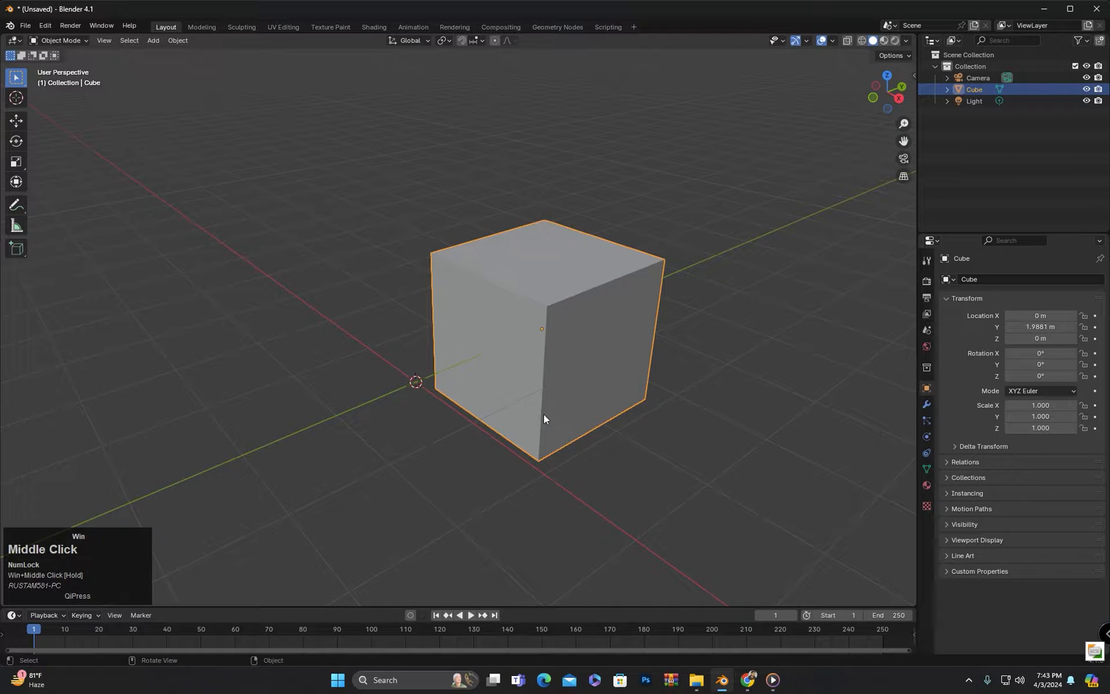
pyautogui.moveTo(531, 416)
pyautogui.mouseDown(button='middle')
pyautogui.moveTo(507, 416)
pyautogui.moveTo(531, 424)
pyautogui.mouseUp(button='middle')
pyautogui.press('r')
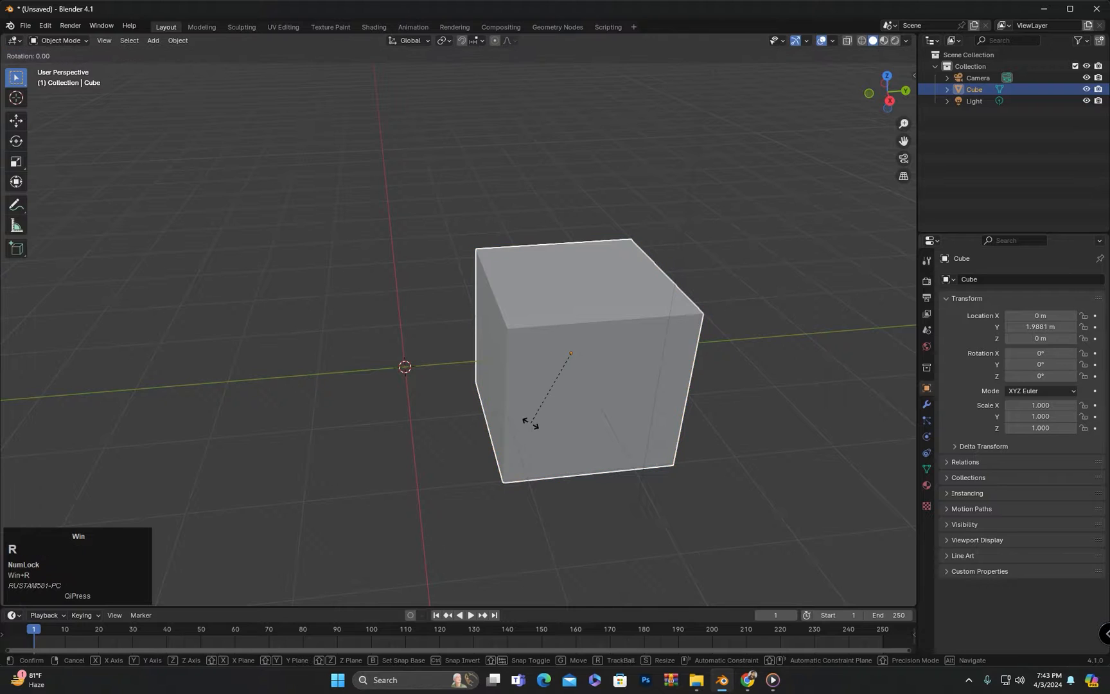
pyautogui.press('z')
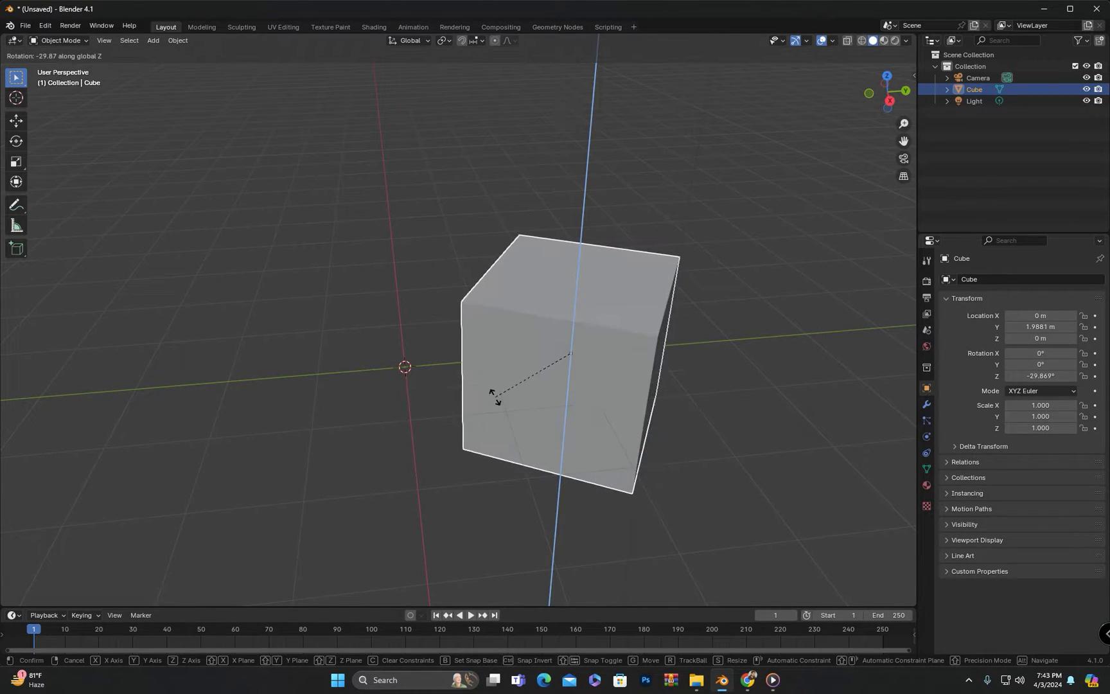
pyautogui.rightClick(563, 416)
pyautogui.moveTo(569, 417); pyautogui.dragTo(614, 397, button='middle')
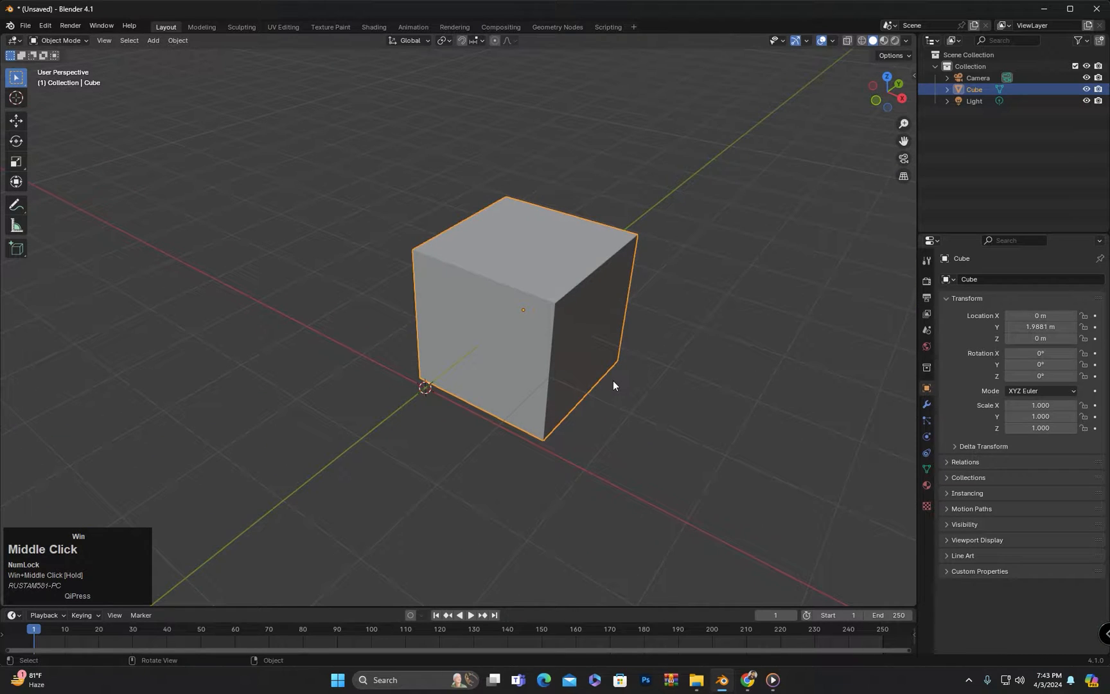
pyautogui.press('r')
pyautogui.press('y')
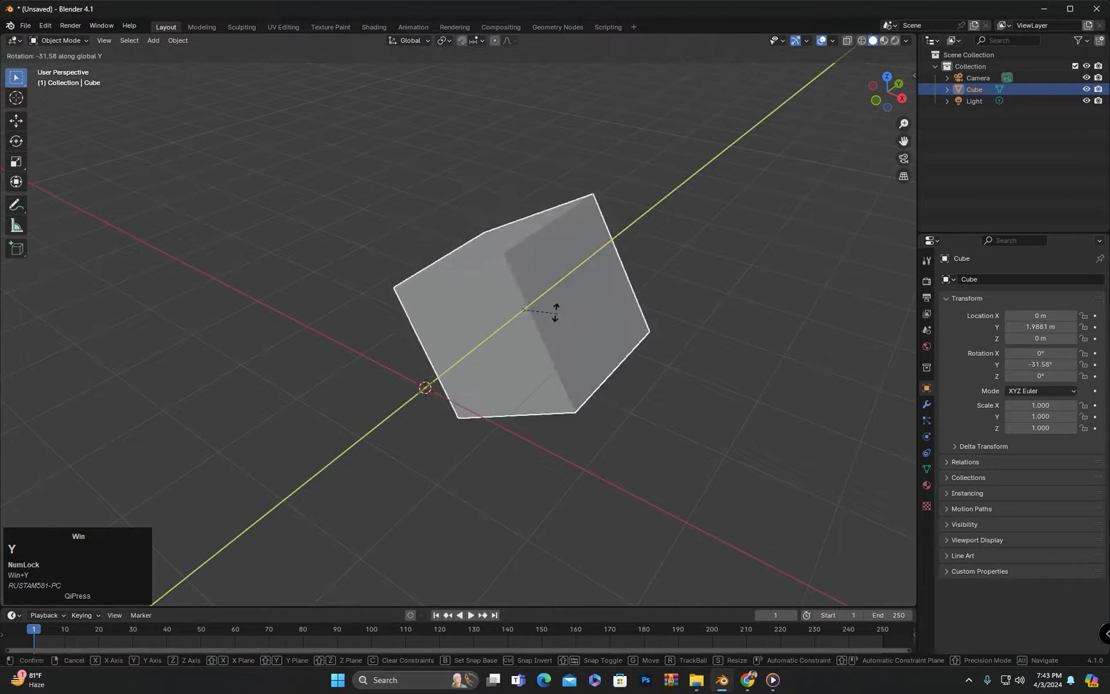
pyautogui.rightClick(567, 413)
# Try scaling the cube up uniformly from its centre.
pyautogui.moveTo(567, 413); pyautogui.dragTo(572, 403, button='middle')
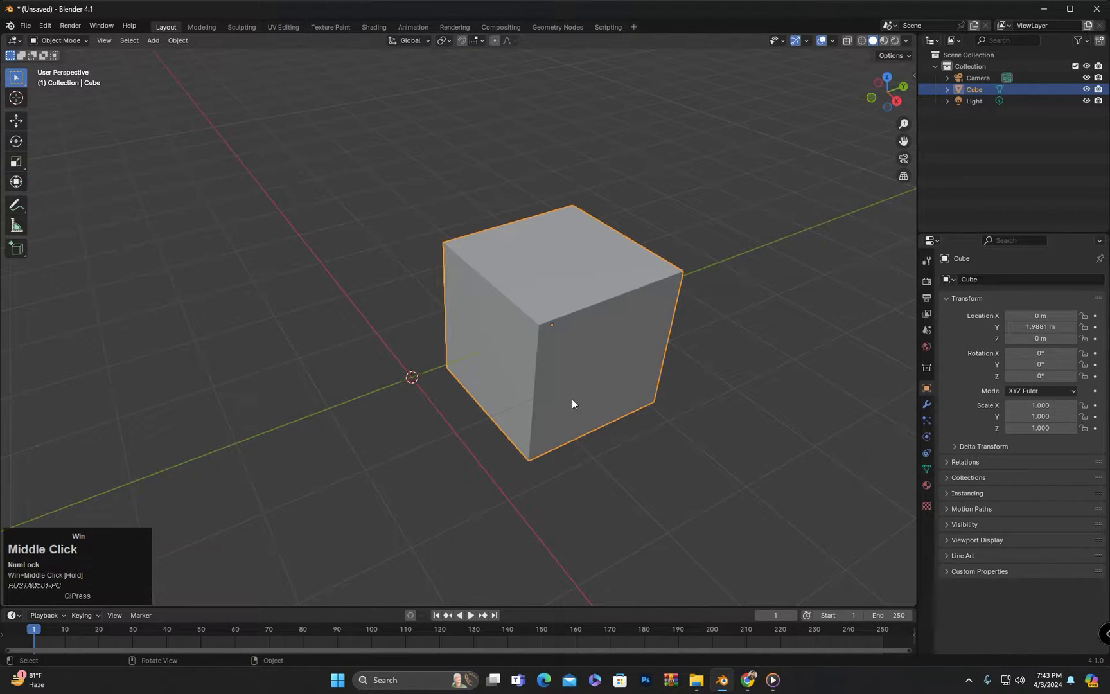
pyautogui.press('s')
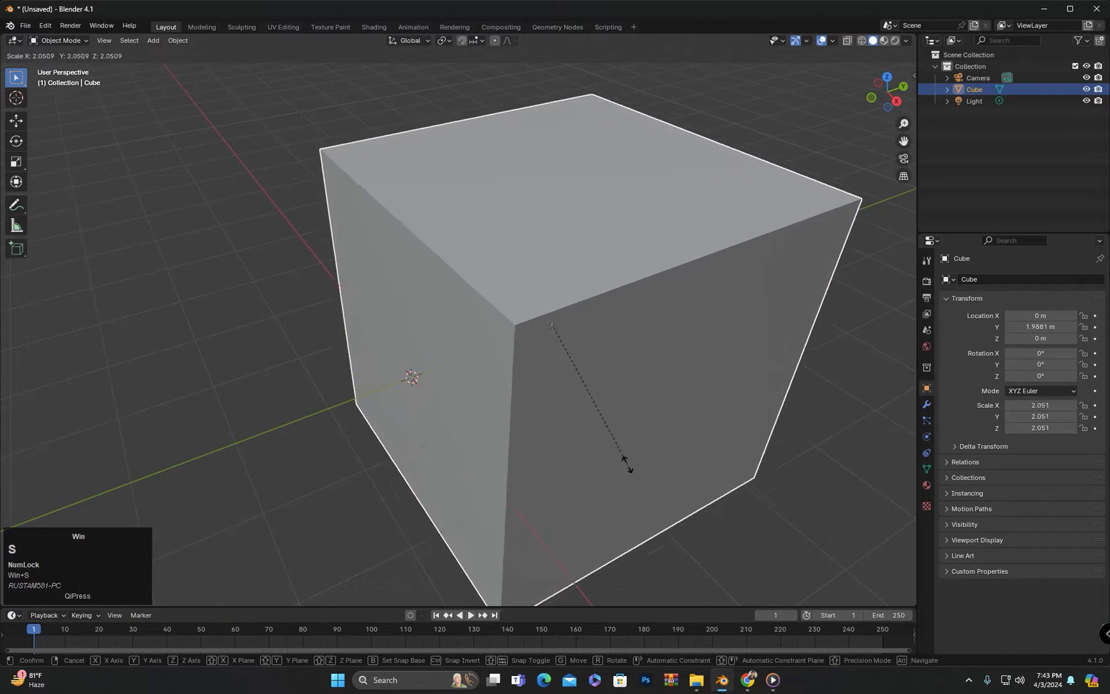
pyautogui.rightClick(581, 388)
pyautogui.moveTo(575, 398); pyautogui.dragTo(520, 372, button='middle')
# Reselect the cube and review the available Transform Pivot Point options.
pyautogui.click(454, 266)
pyautogui.moveTo(454, 266); pyautogui.dragTo(598, 255, button='middle')
pyautogui.click(597, 255)
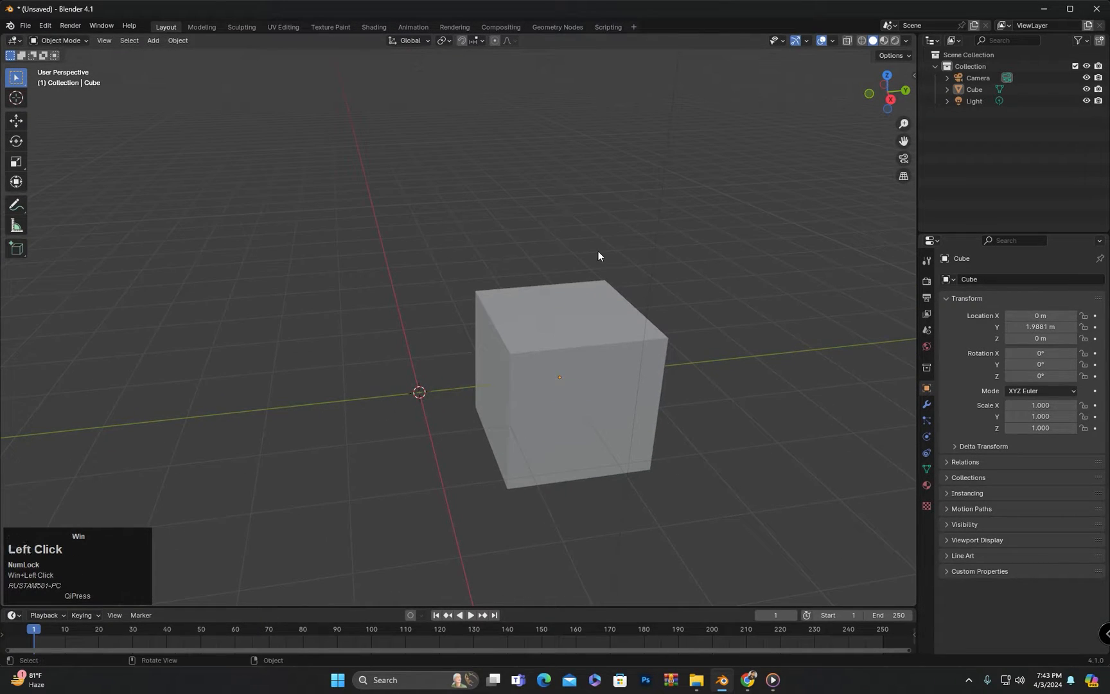
pyautogui.click(587, 347)
pyautogui.moveTo(588, 347); pyautogui.dragTo(600, 350, button='middle')
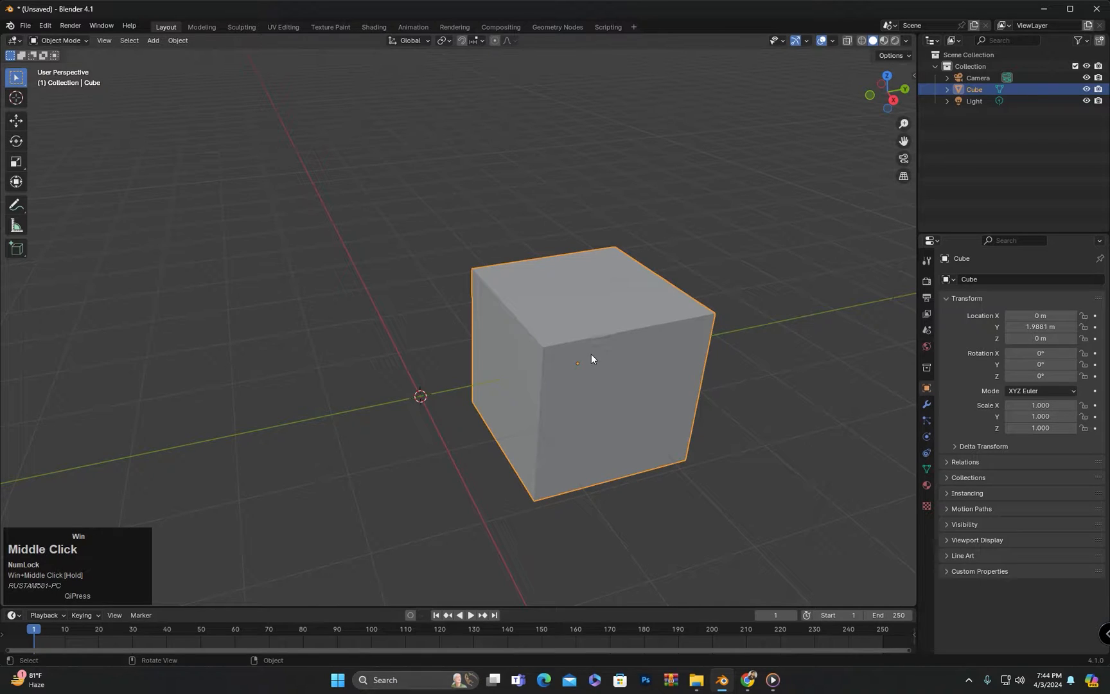
pyautogui.click(450, 40)
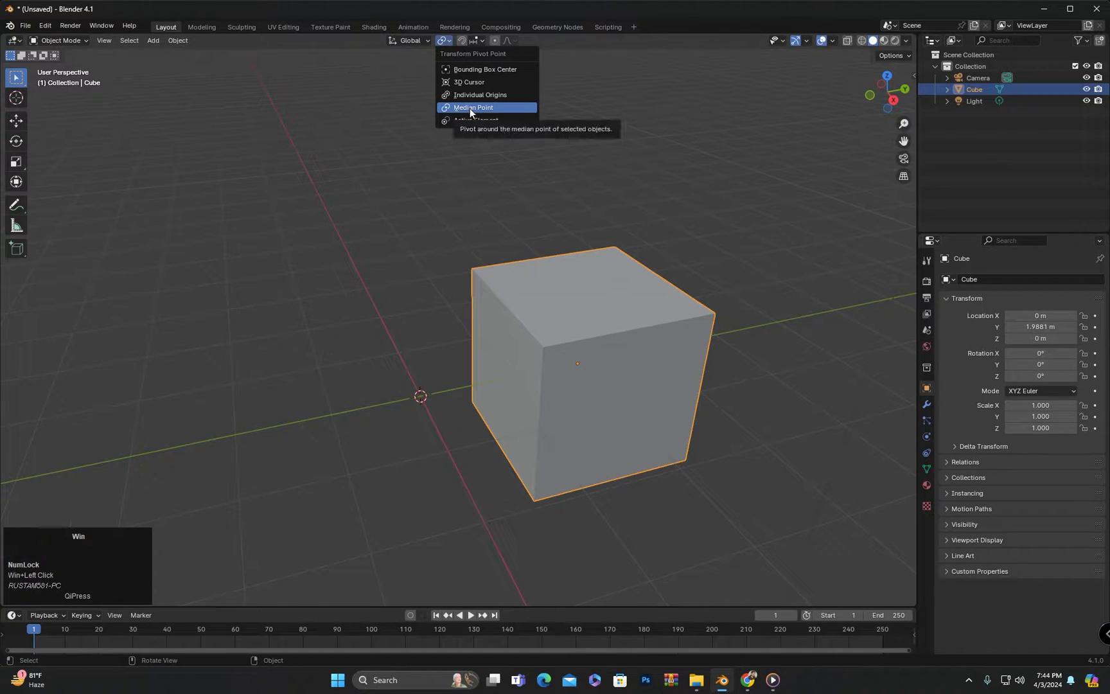
pyautogui.click(678, 369)
# Duplicate the cube about 2.8 m along the Y axis and repeat the duplication to form a row of five cubes.
pyautogui.moveTo(661, 366); pyautogui.dragTo(570, 388, button='middle')
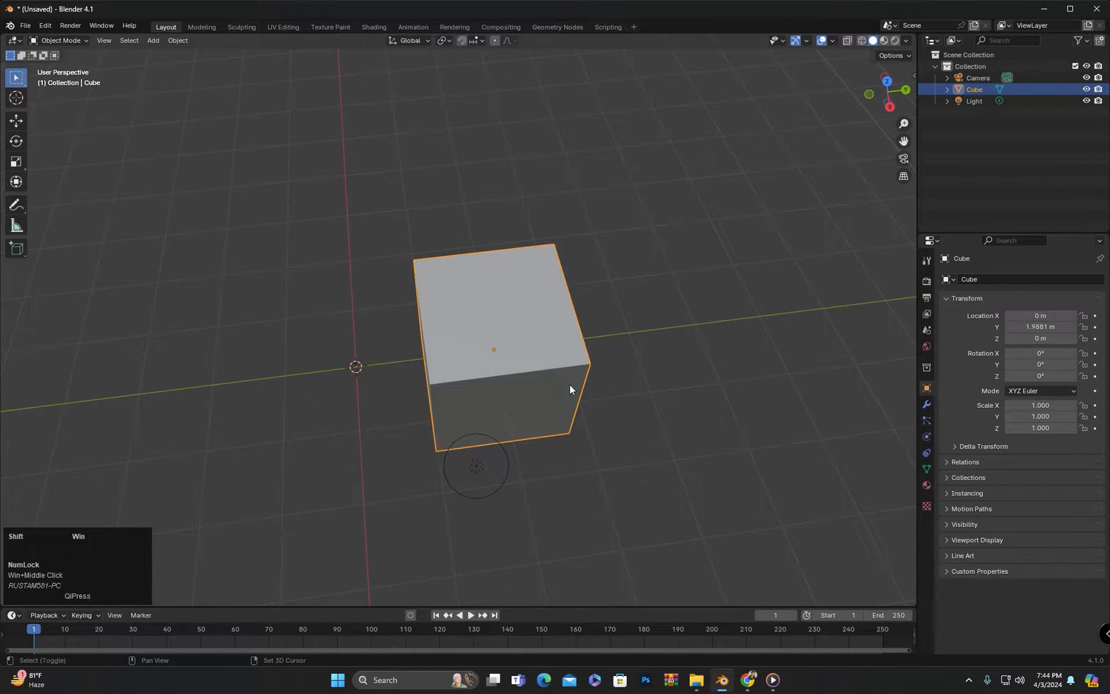
pyautogui.hotkey('shift', 'd')
pyautogui.press('y')
pyautogui.click(753, 362)
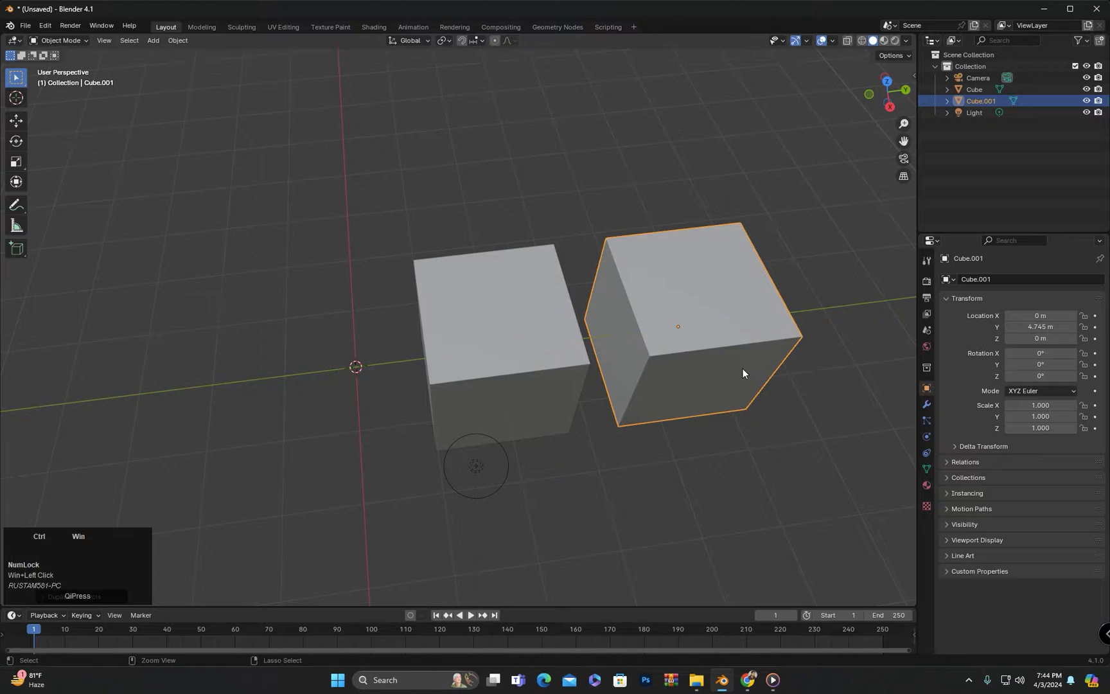
pyautogui.hotkey('shift', 'r')
pyautogui.hotkey('shift', 'r')
pyautogui.hotkey('shift', 'r')
# Box-select the cubes and shift them along the Y axis in the negative direction.
pyautogui.scroll(-3, 739, 370)
pyautogui.moveTo(739, 370); pyautogui.dragTo(675, 340, button='middle')
pyautogui.keyDown('shift'); pyautogui.moveTo(675, 341); pyautogui.dragTo(495, 311, button='middle'); pyautogui.keyUp('shift')
pyautogui.moveTo(827, 208); pyautogui.dragTo(268, 418)
pyautogui.press('g')
pyautogui.press('y')
pyautogui.click(204, 364)
pyautogui.moveTo(204, 364)
pyautogui.mouseDown(button='middle')
pyautogui.moveTo(239, 366)
pyautogui.moveTo(201, 364)
pyautogui.mouseUp(button='middle')
pyautogui.keyDown('shift'); pyautogui.moveTo(201, 364); pyautogui.dragTo(558, 333, button='middle'); pyautogui.keyUp('shift')
pyautogui.press('g')
pyautogui.press('y')
pyautogui.click(463, 341)
# Move a box-selected group of cubes along Y, leaving a wide gap before the last cube.
pyautogui.keyDown('shift'); pyautogui.moveTo(462, 341); pyautogui.dragTo(498, 276, button='middle'); pyautogui.keyUp('shift')
pyautogui.moveTo(535, 168); pyautogui.dragTo(210, 401)
pyautogui.press('g')
pyautogui.press('y')
pyautogui.click(343, 303)
# Delete the camera and the light from the scene.
pyautogui.scroll(-2, 344, 303)
pyautogui.moveTo(882, 164); pyautogui.dragTo(185, 332)
pyautogui.keyDown('shift'); pyautogui.moveTo(483, 248); pyautogui.dragTo(589, 255, button='middle'); pyautogui.keyUp('shift')
pyautogui.click(279, 302)
pyautogui.press('Delete')
pyautogui.click(519, 203)
pyautogui.press('Delete')
# Select all five cubes and activate the Move tool to examine where their shared median pivot lies.
pyautogui.moveTo(545, 349)
pyautogui.mouseDown(button='middle')
pyautogui.moveTo(527, 349)
pyautogui.moveTo(540, 328)
pyautogui.mouseUp(button='middle')
pyautogui.moveTo(776, 216); pyautogui.dragTo(250, 340)
pyautogui.scroll(2, 456, 364)
pyautogui.moveTo(456, 340); pyautogui.dragTo(426, 365, button='middle')
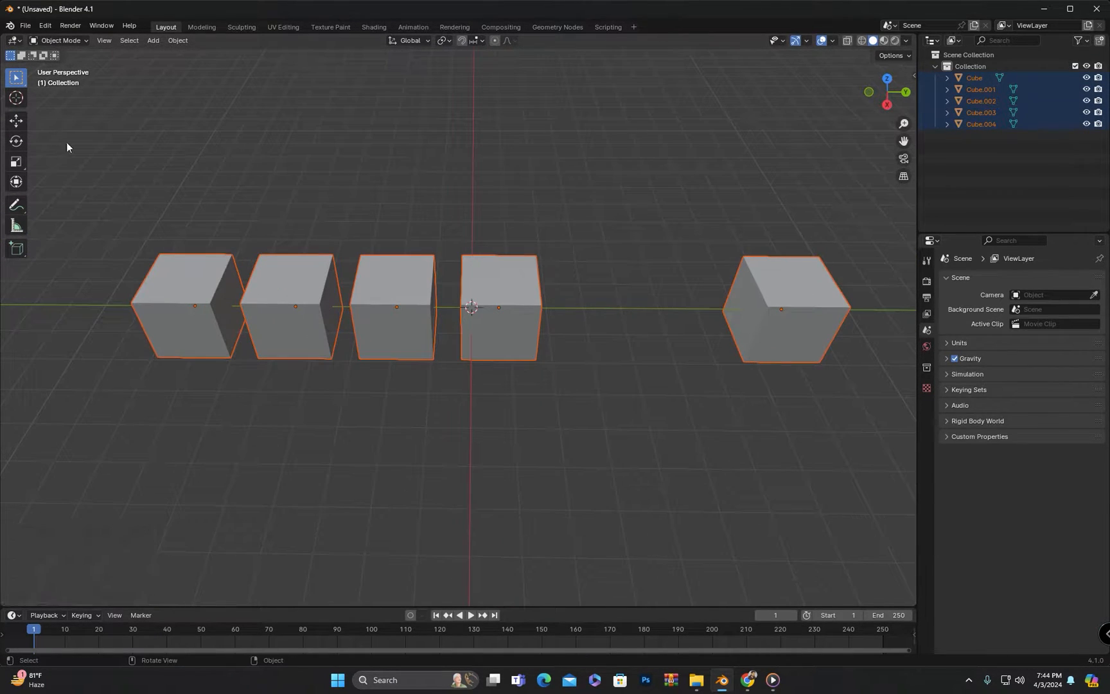
pyautogui.click(16, 120)
pyautogui.moveTo(481, 317)
pyautogui.mouseDown(button='middle')
pyautogui.moveTo(488, 299)
pyautogui.moveTo(468, 335)
pyautogui.mouseUp(button='middle')
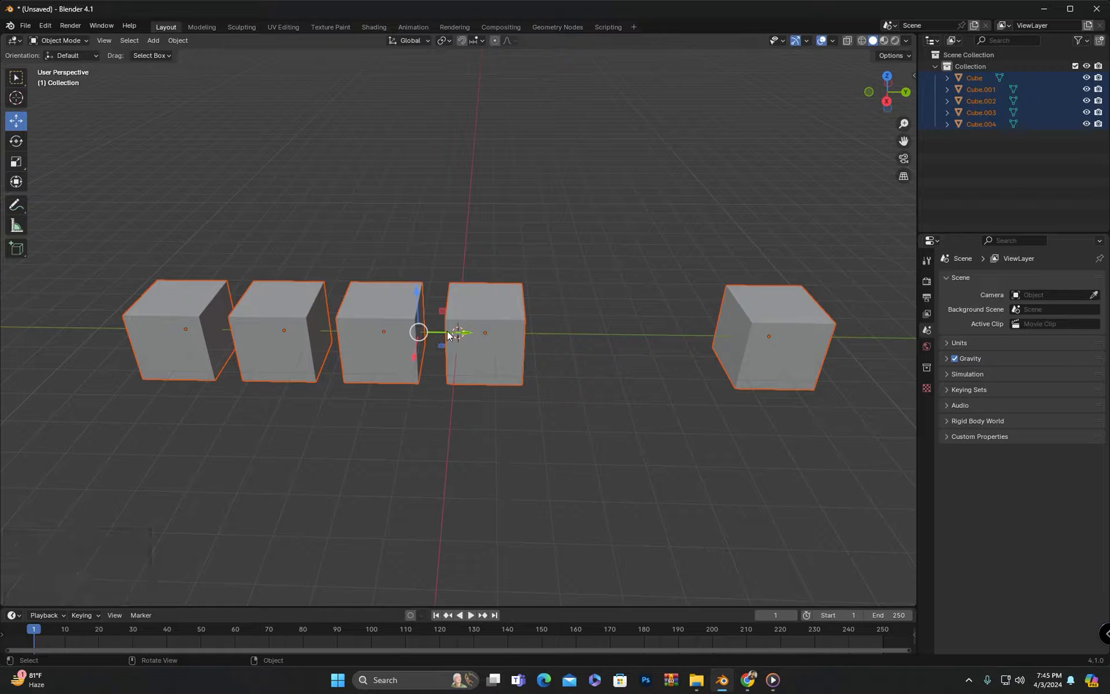
pyautogui.moveTo(454, 332); pyautogui.dragTo(442, 293, button='middle')
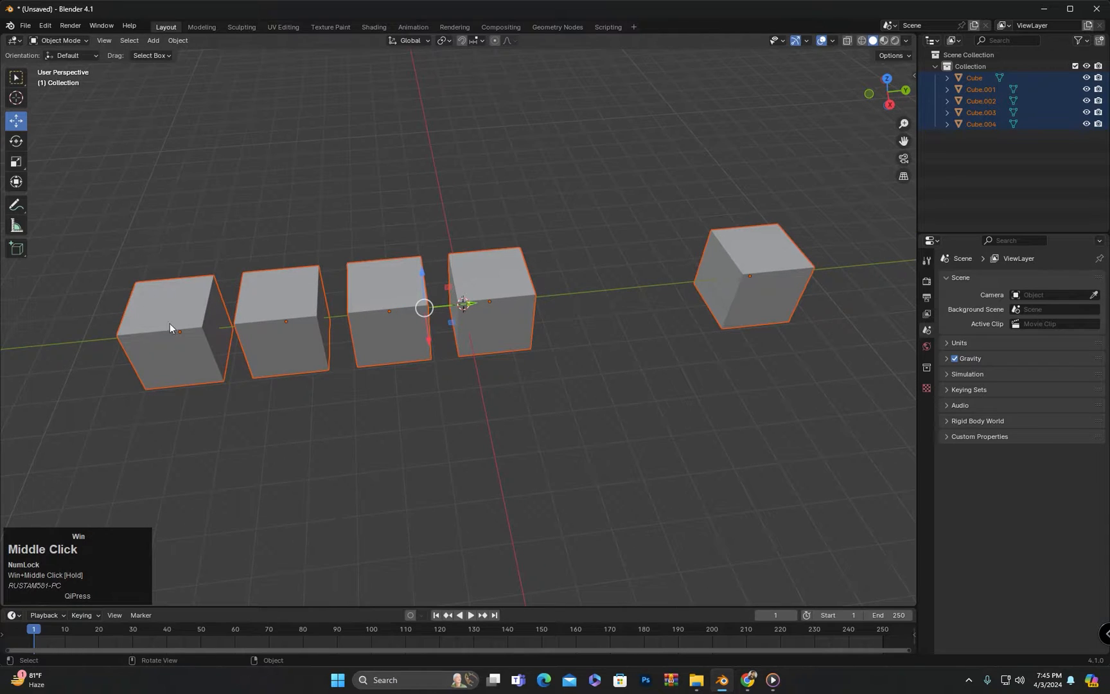
pyautogui.moveTo(388, 319); pyautogui.dragTo(414, 325, button='middle')
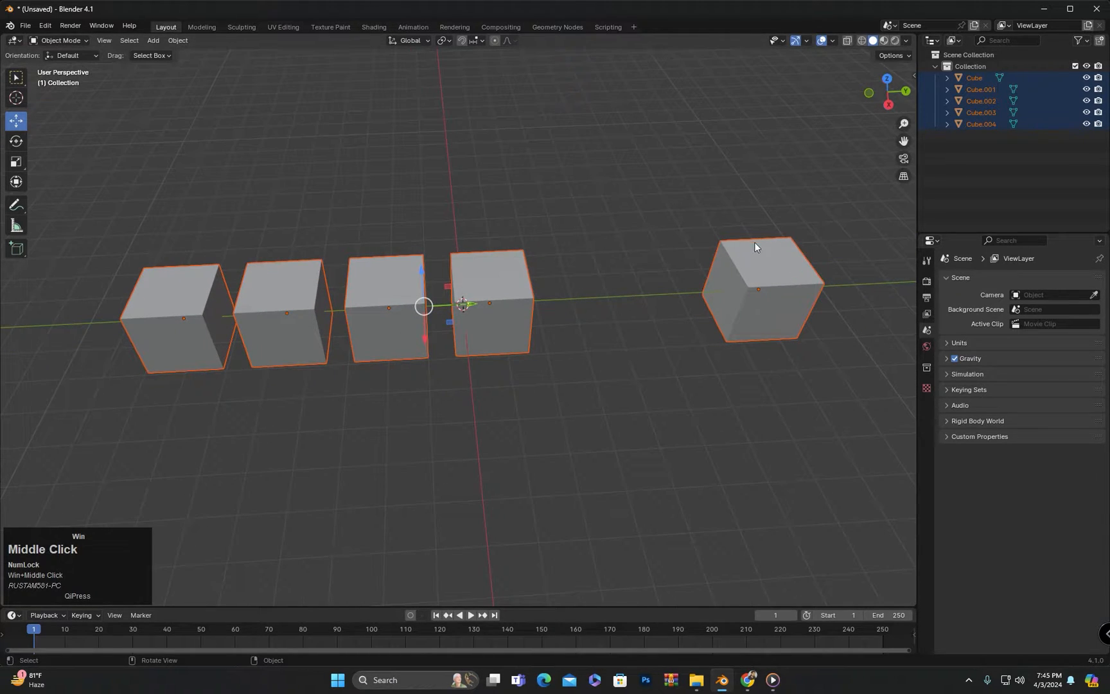
# Move the two cubes next to the wide gap about 4.9 m along Y toward the isolated cube.
pyautogui.click(530, 366)
pyautogui.moveTo(563, 197); pyautogui.dragTo(418, 438)
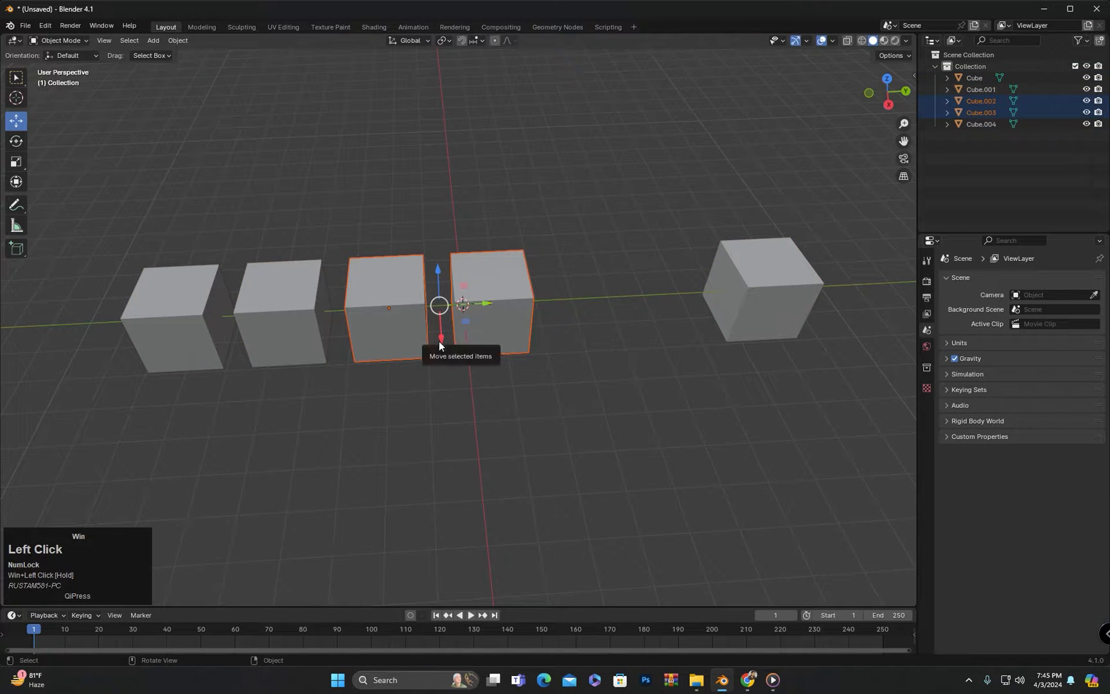
pyautogui.press('g')
pyautogui.press('y')
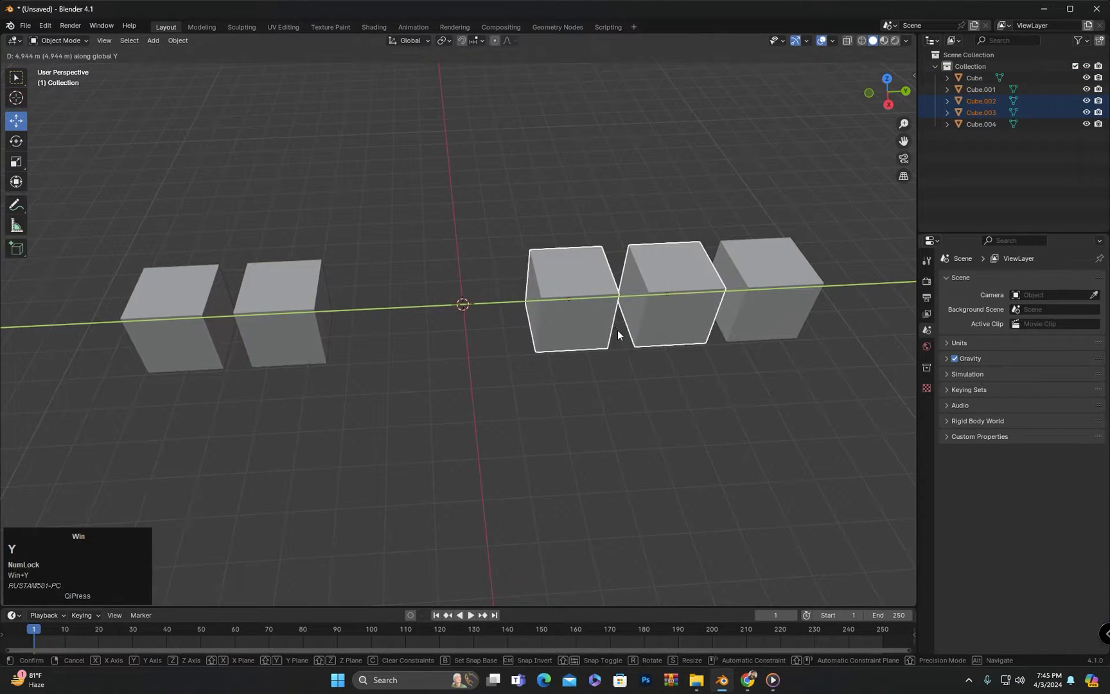
pyautogui.click(618, 334)
# Select all five cubes to check the position of their shared pivot.
pyautogui.click(537, 352)
pyautogui.moveTo(854, 187); pyautogui.dragTo(158, 441)
pyautogui.scroll(1, 307, 338)
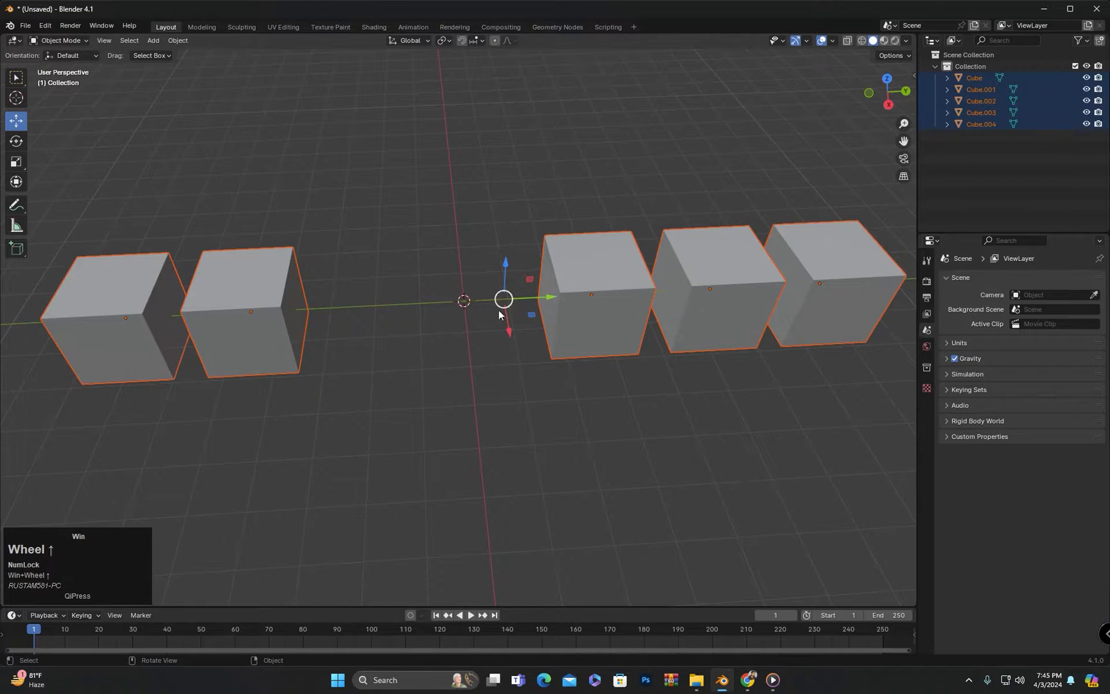
# Move every cube except the one at the negative-Y end farther along the Y axis.
pyautogui.scroll(-1, 445, 319)
pyautogui.moveTo(445, 319); pyautogui.dragTo(443, 328, button='middle')
pyautogui.moveTo(390, 247); pyautogui.dragTo(302, 386)
pyautogui.keyDown('shift'); pyautogui.moveTo(770, 233); pyautogui.dragTo(458, 382); pyautogui.keyUp('shift')
pyautogui.press('g')
pyautogui.press('y')
pyautogui.click(563, 334)
# Move the second cube of the row along Y until it sits beside the group of three.
pyautogui.moveTo(434, 225); pyautogui.dragTo(306, 377)
pyautogui.press('g')
pyautogui.press('y')
pyautogui.click(520, 366)
pyautogui.hotkey('ctrl', 'z')
pyautogui.press('g')
pyautogui.press('y')
pyautogui.click(665, 346)
# Select all five cubes and try rotating them about the global Z axis around the median point.
pyautogui.moveTo(862, 193); pyautogui.dragTo(225, 308)
pyautogui.scroll(1, 541, 354)
pyautogui.moveTo(542, 359); pyautogui.dragTo(540, 341, button='middle')
pyautogui.scroll(-1, 471, 350)
pyautogui.moveTo(471, 350); pyautogui.dragTo(765, 263, button='middle')
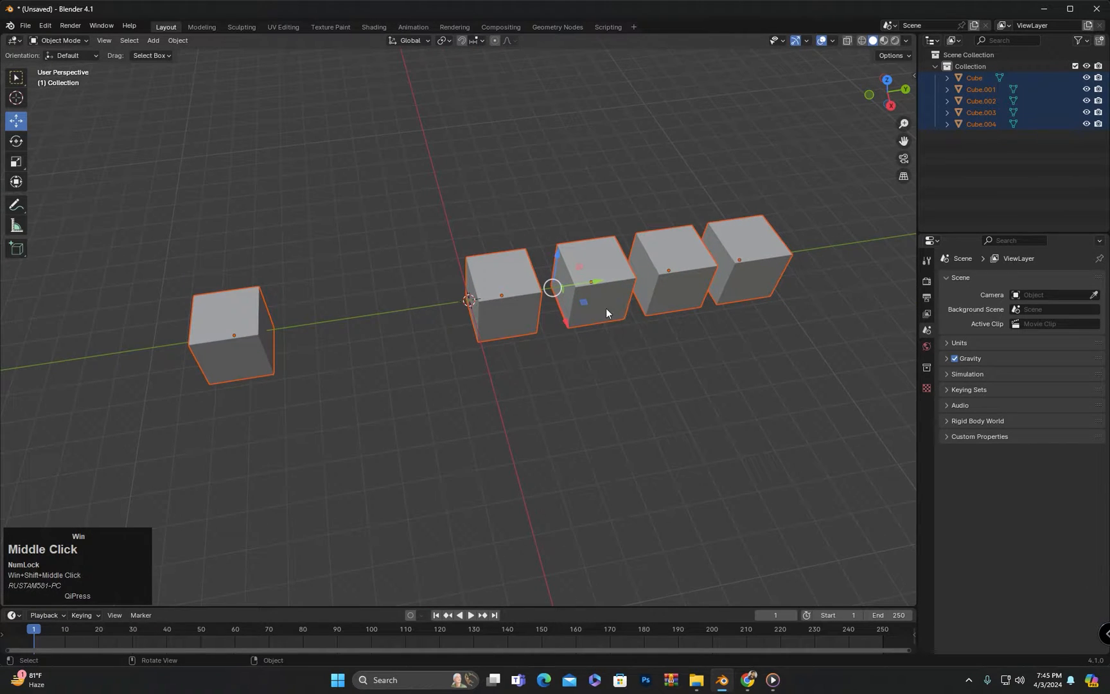
pyautogui.press('r')
pyautogui.press('z')
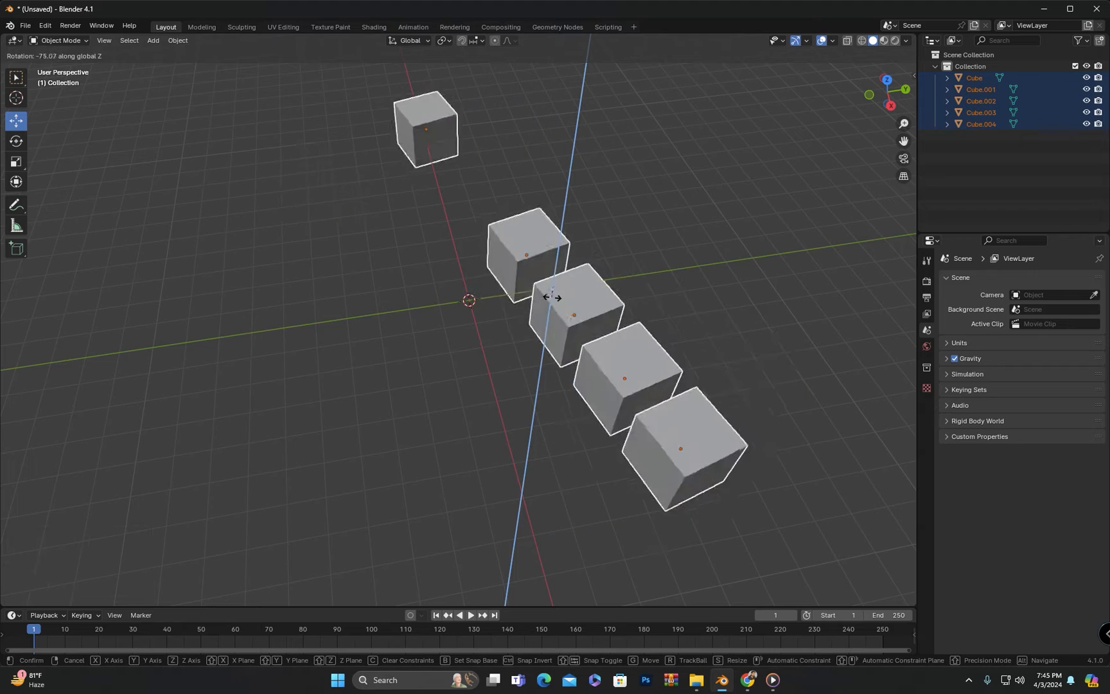
pyautogui.press('Escape')
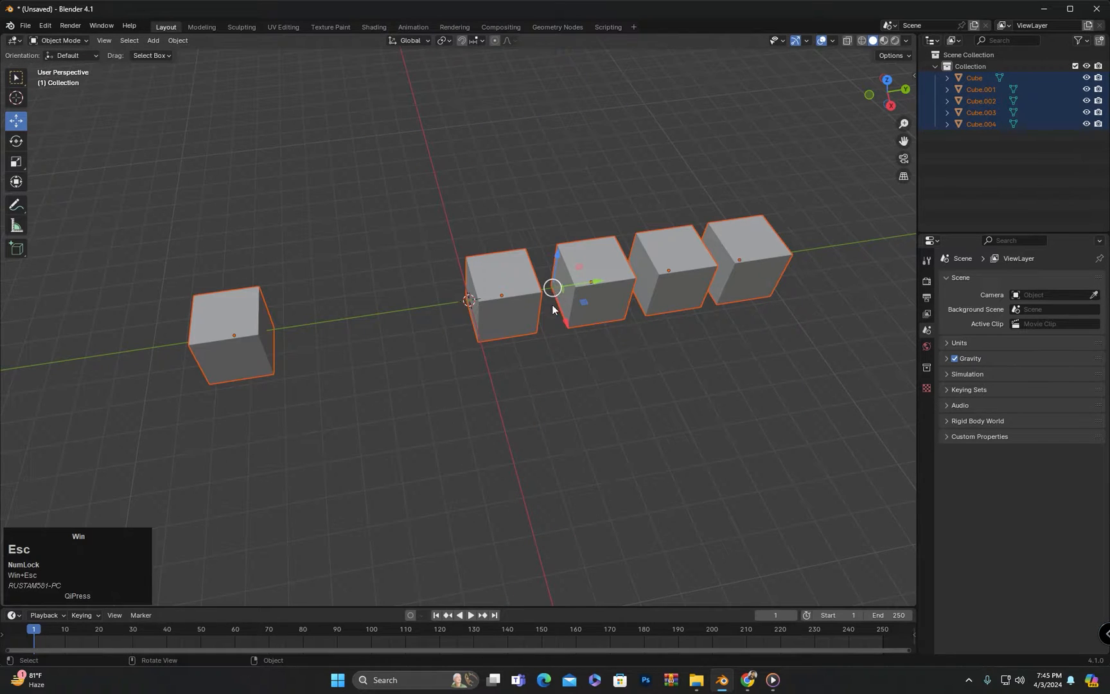
# Set the transform pivot point to Bounding Box Center.
pyautogui.scroll(-2, 551, 308)
pyautogui.scroll(2, 574, 327)
pyautogui.moveTo(550, 295); pyautogui.dragTo(565, 340, button='middle')
pyautogui.click(449, 40)
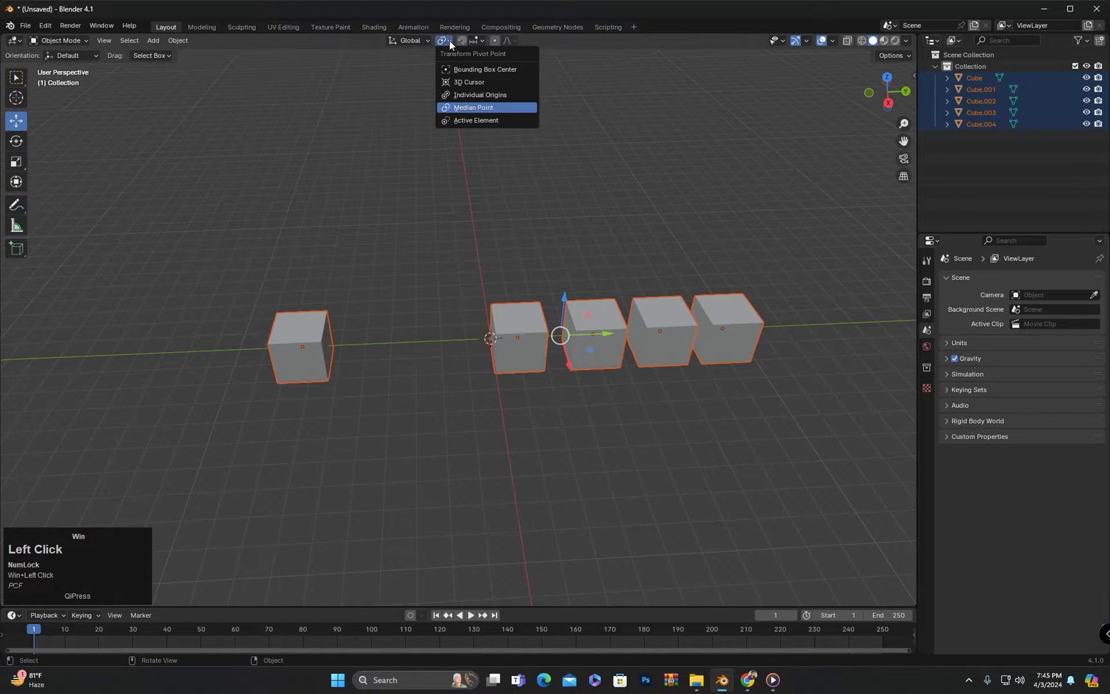
pyautogui.click(483, 72)
# Move the three inner cubes along the Y axis toward the isolated cube.
pyautogui.moveTo(427, 244)
pyautogui.mouseDown(button='middle')
pyautogui.moveTo(407, 318)
pyautogui.moveTo(420, 246)
pyautogui.mouseUp(button='middle')
pyautogui.click(421, 274)
pyautogui.scroll(2, 412, 268)
pyautogui.moveTo(443, 212); pyautogui.dragTo(644, 305)
pyautogui.moveTo(614, 261); pyautogui.dragTo(538, 262)
# Move the two end cubes of the row along Y to about 8.35 m and -6.21 m.
pyautogui.click(709, 246)
pyautogui.press('g')
pyautogui.press('y')
pyautogui.click(673, 249)
pyautogui.click(254, 276)
pyautogui.press('g')
pyautogui.press('y')
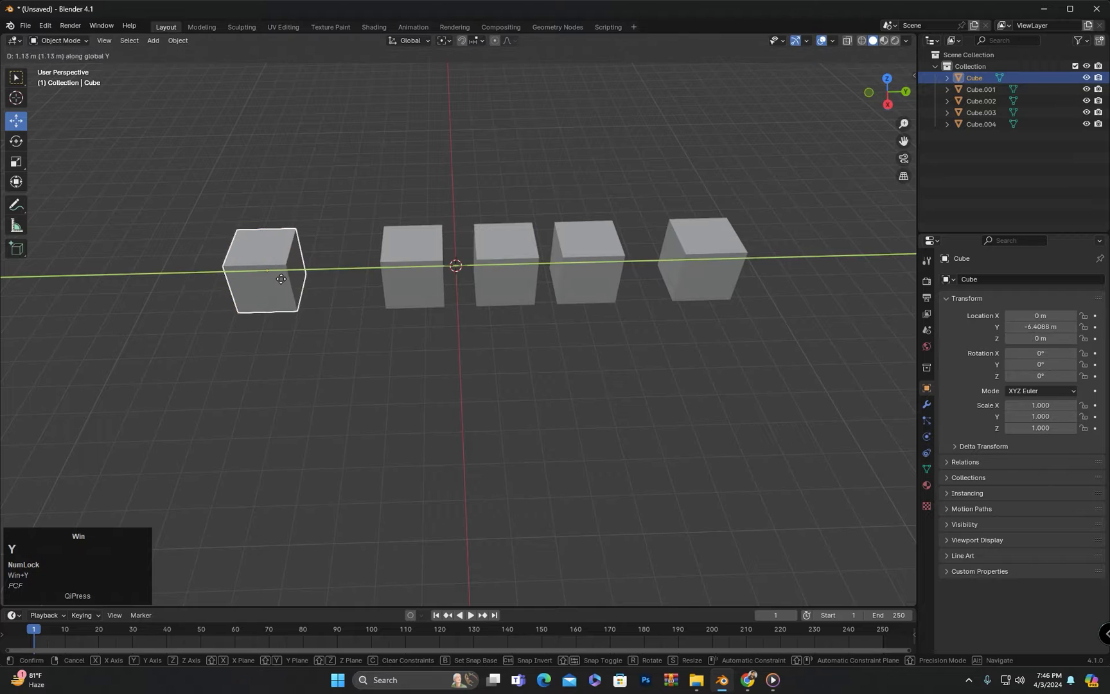
pyautogui.click(305, 277)
# Select the whole row and then only its two end cubes to compare the bounding-box pivot position.
pyautogui.moveTo(304, 277); pyautogui.dragTo(272, 272, button='middle')
pyautogui.scroll(-1, 271, 272)
pyautogui.moveTo(703, 205); pyautogui.dragTo(231, 391)
pyautogui.moveTo(488, 360)
pyautogui.mouseDown(button='middle')
pyautogui.moveTo(500, 359)
pyautogui.moveTo(504, 376)
pyautogui.mouseUp(button='middle')
pyautogui.click(503, 376)
pyautogui.click(698, 263)
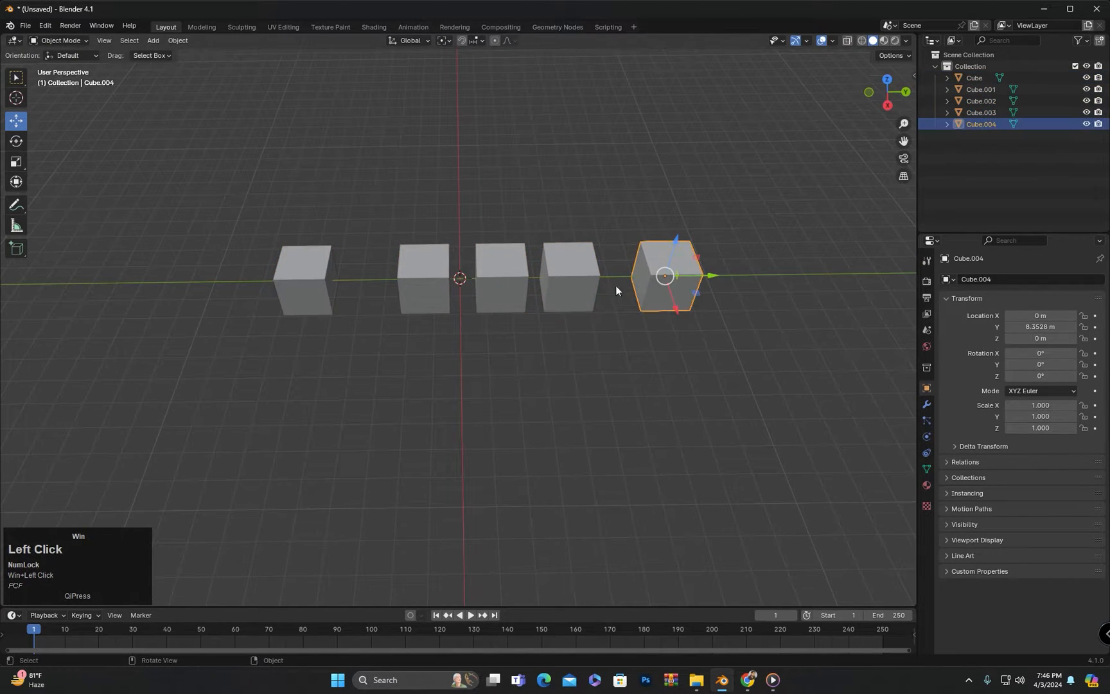
pyautogui.keyDown('shift'); pyautogui.click(287, 266); pyautogui.keyUp('shift')
pyautogui.moveTo(453, 327); pyautogui.dragTo(497, 287, button='middle')
pyautogui.click(497, 287)
# Duplicate the row of five cubes about 5.9 m along negative X and repeat it to make three rows.
pyautogui.moveTo(475, 72); pyautogui.dragTo(352, 458)
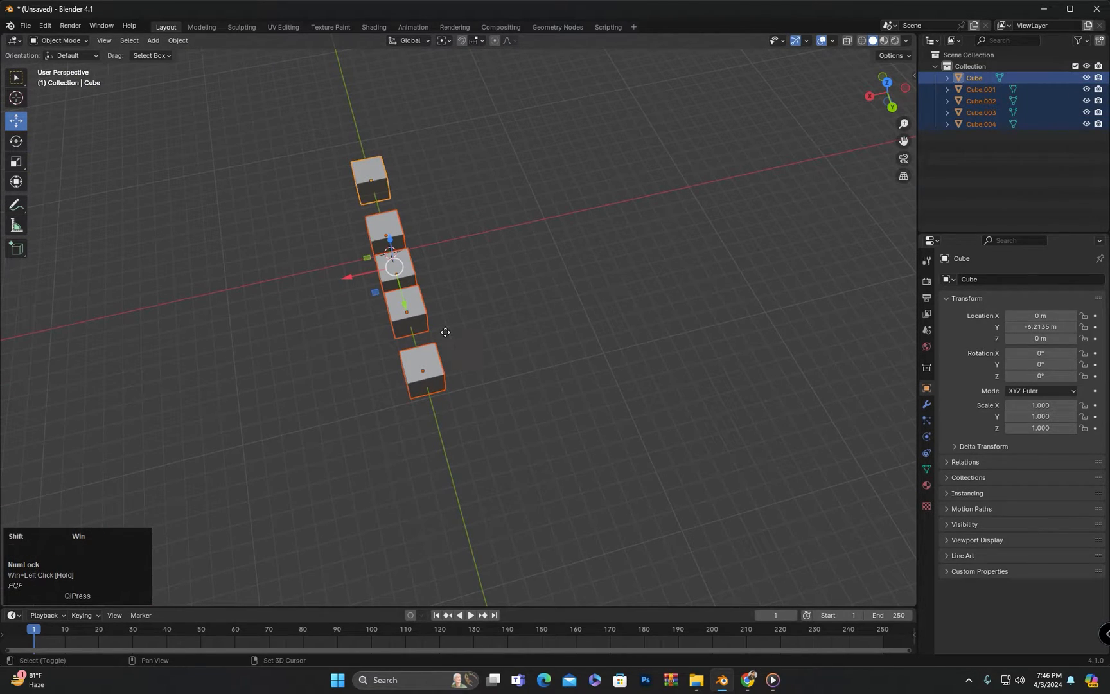
pyautogui.hotkey('shift', 'd')
pyautogui.press('x')
pyautogui.click(531, 310)
pyautogui.moveTo(530, 309); pyautogui.dragTo(508, 336, button='middle')
pyautogui.hotkey('shift', 'r')
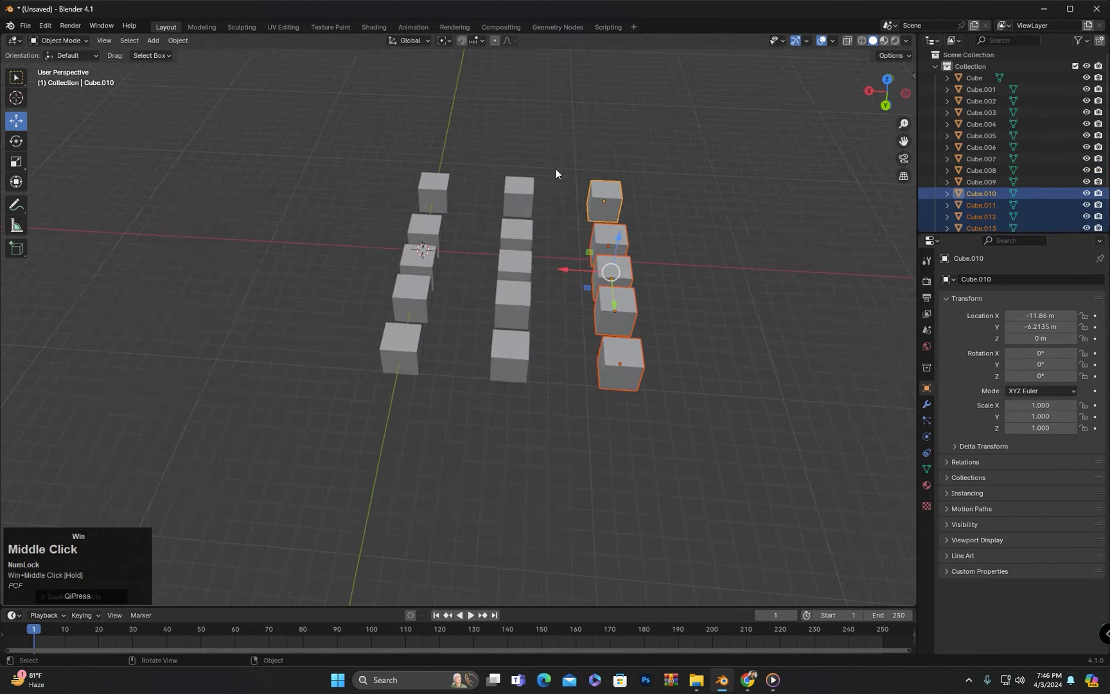
# Move the middle row of cubes along the X axis closer to the original row.
pyautogui.moveTo(555, 171); pyautogui.dragTo(484, 381)
pyautogui.press('g')
pyautogui.press('y')
pyautogui.press('x')
pyautogui.click(495, 316)
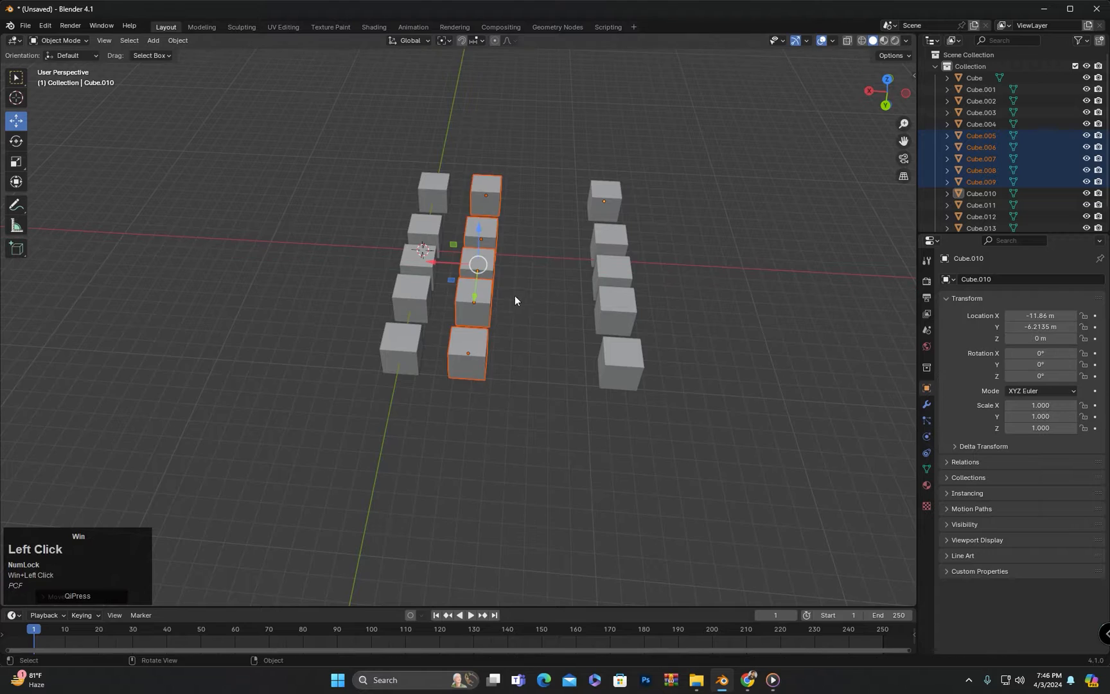
# Select all fifteen cubes, examine the bounding-box pivot from several angles, and clear the selection.
pyautogui.moveTo(515, 299); pyautogui.dragTo(651, 200, button='middle')
pyautogui.moveTo(697, 163); pyautogui.dragTo(277, 466)
pyautogui.scroll(3, 578, 267)
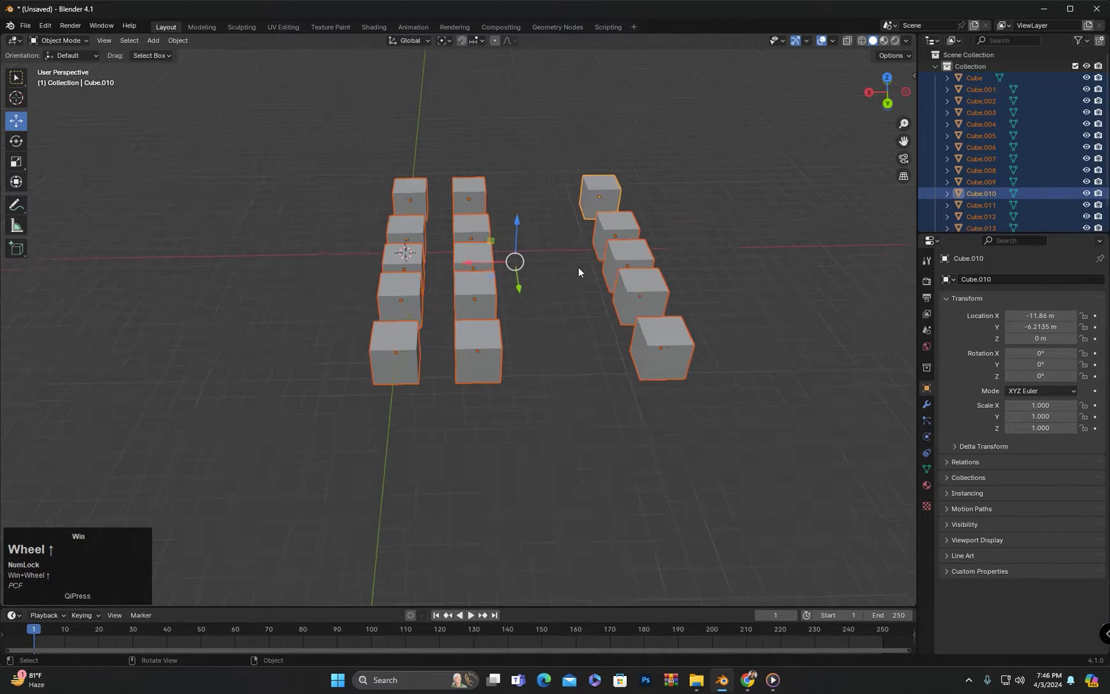
pyautogui.moveTo(552, 293); pyautogui.dragTo(385, 78, button='middle')
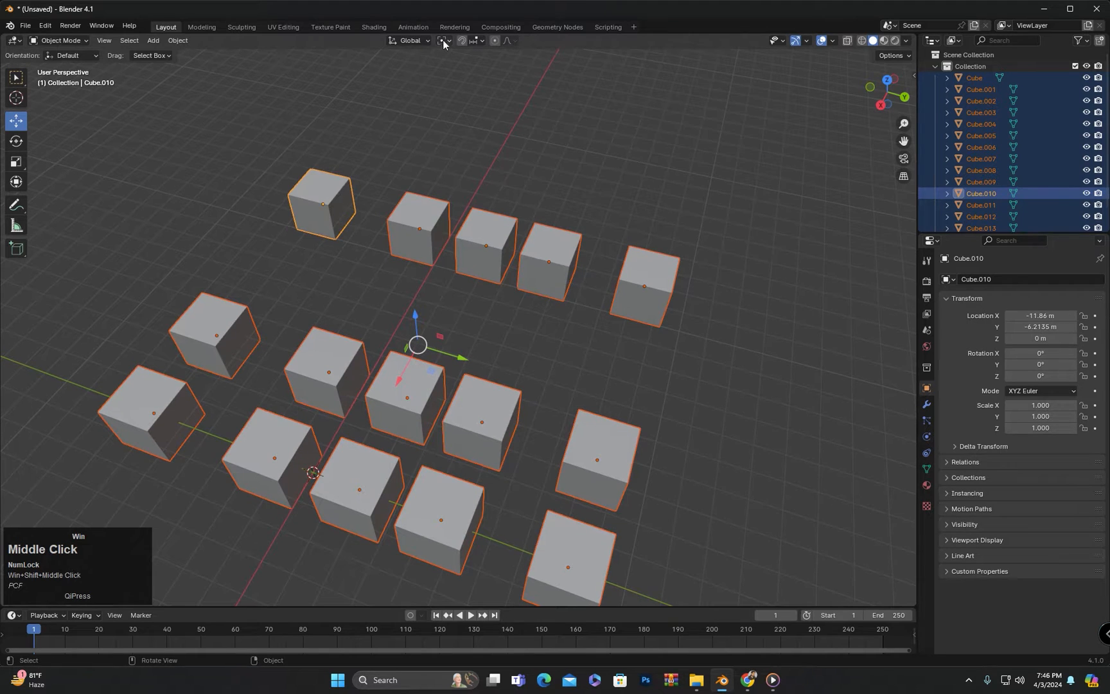
pyautogui.moveTo(480, 293); pyautogui.dragTo(409, 285, button='middle')
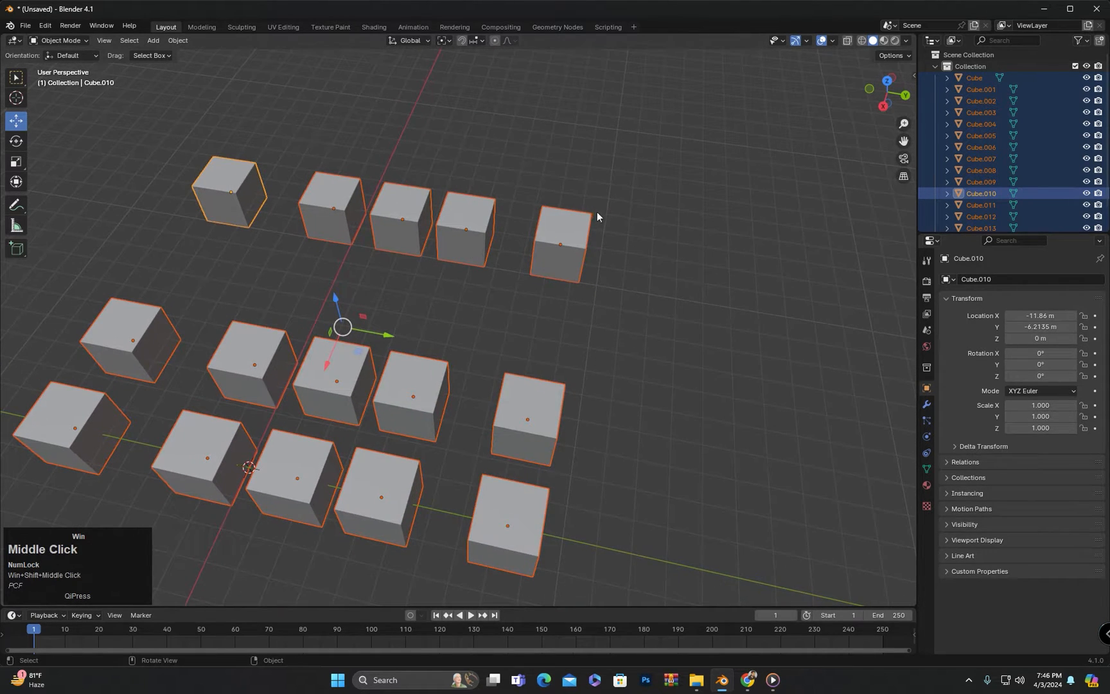
pyautogui.moveTo(443, 398); pyautogui.dragTo(454, 312, button='middle')
pyautogui.click(656, 223)
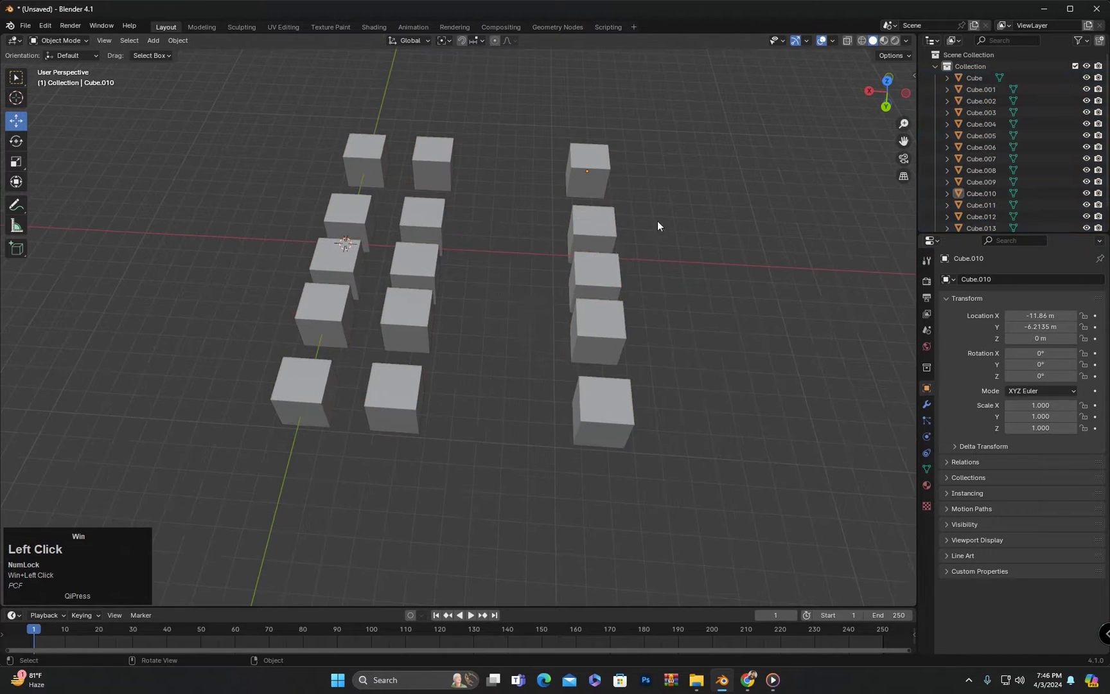
# Move the three middle cubes of the far row along the X axis closer to the middle row, and select all cubes.
pyautogui.moveTo(656, 223); pyautogui.dragTo(594, 330)
pyautogui.press('g')
pyautogui.press('x')
pyautogui.click(465, 305)
pyautogui.scroll(-1, 546, 251)
pyautogui.click(649, 186)
pyautogui.press('a')
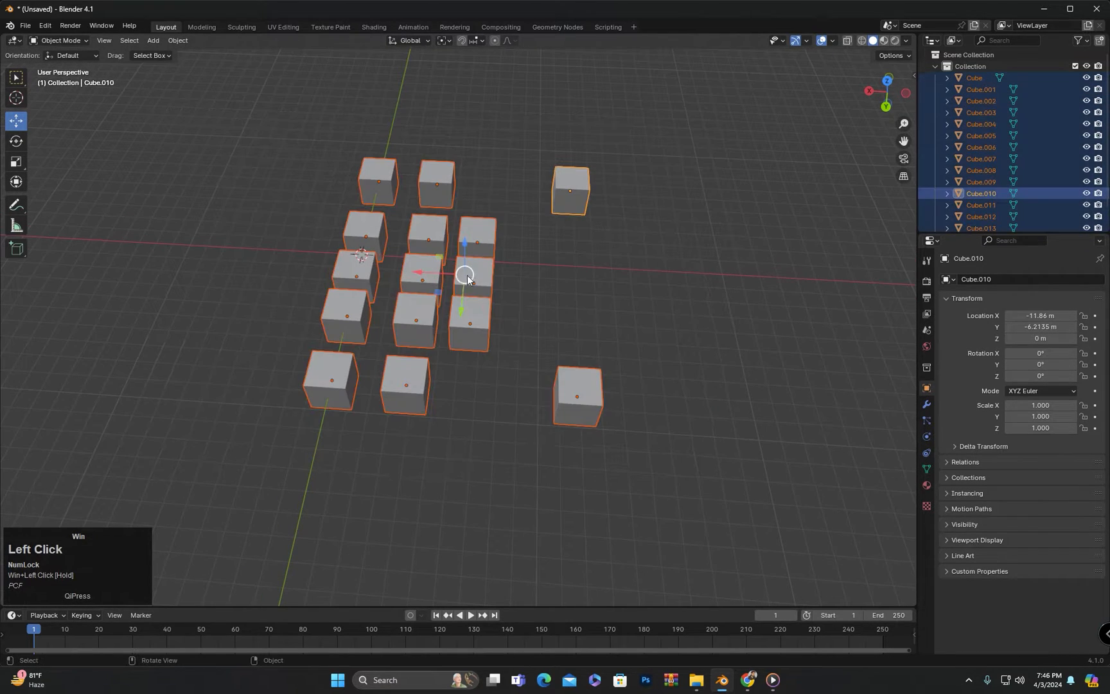
pyautogui.moveTo(460, 278); pyautogui.dragTo(478, 283, button='middle')
# Move the far row's +Y end cube along the X axis to about -6.58 m and reselect all cubes.
pyautogui.click(584, 401)
pyautogui.moveTo(525, 388); pyautogui.dragTo(419, 384)
pyautogui.moveTo(656, 101); pyautogui.dragTo(232, 471)
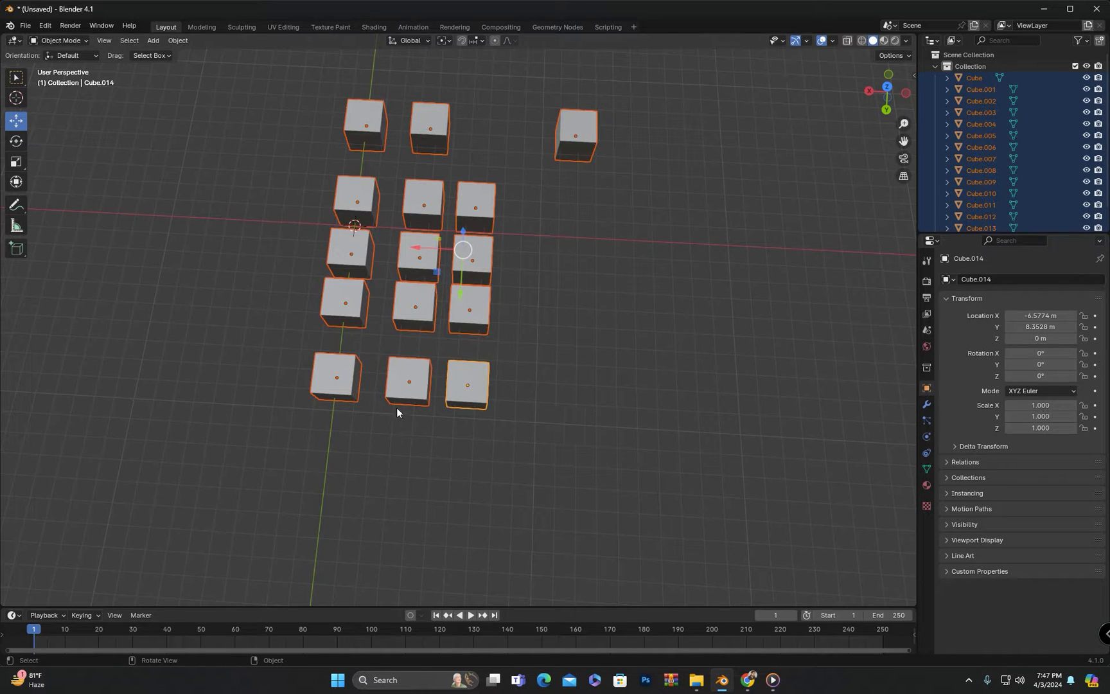
pyautogui.scroll(-1, 540, 231)
pyautogui.moveTo(540, 230); pyautogui.dragTo(472, 394, button='middle')
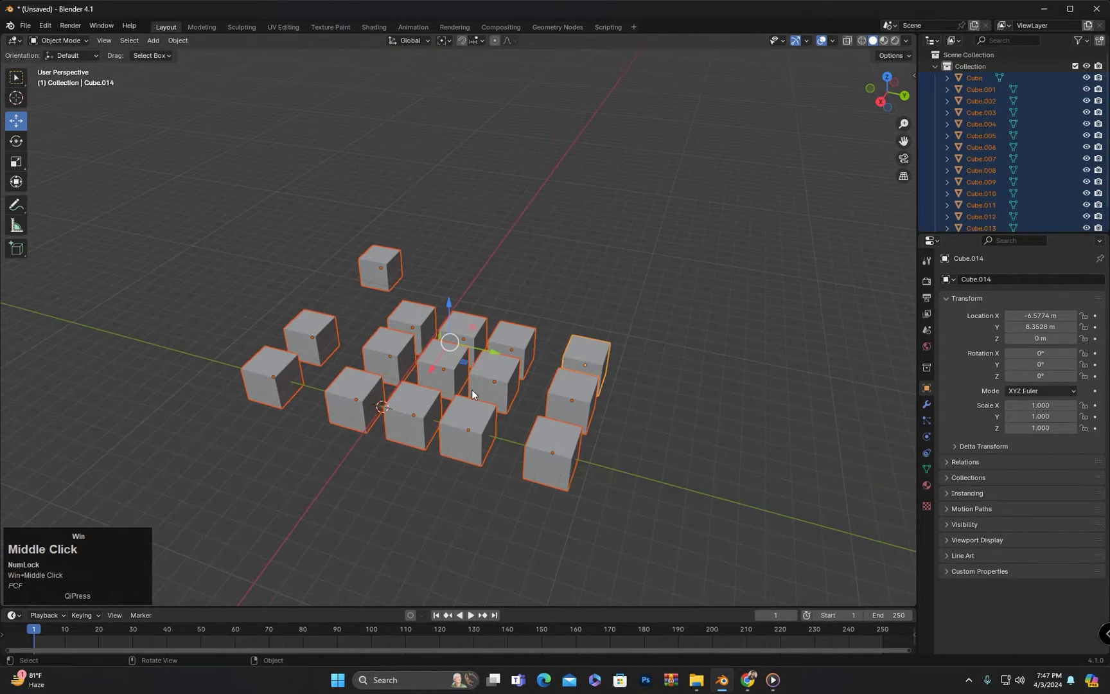
# Try to rotate all cubes around the Z axis about the bounding box center.
pyautogui.scroll(2, 468, 389)
pyautogui.press('r')
pyautogui.press('z')
pyautogui.rightClick(427, 407)
pyautogui.moveTo(427, 406); pyautogui.dragTo(404, 417, button='middle')
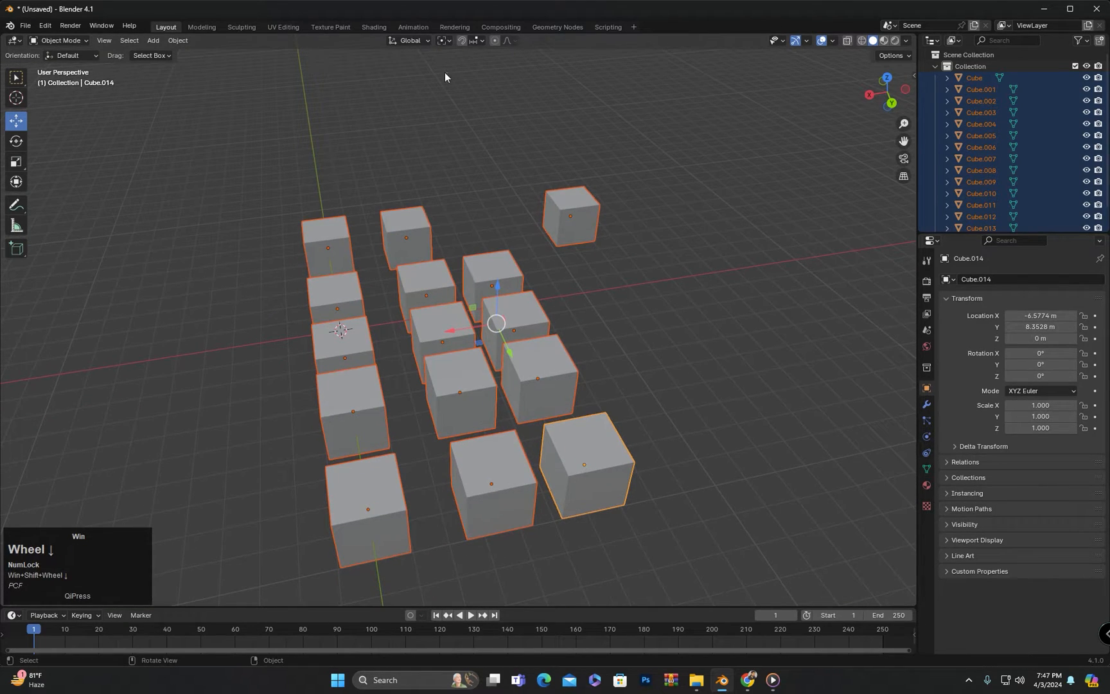
# Set the transform pivot point to 3D Cursor, clear the selection and examine the cursor between the cubes.
pyautogui.click(452, 40)
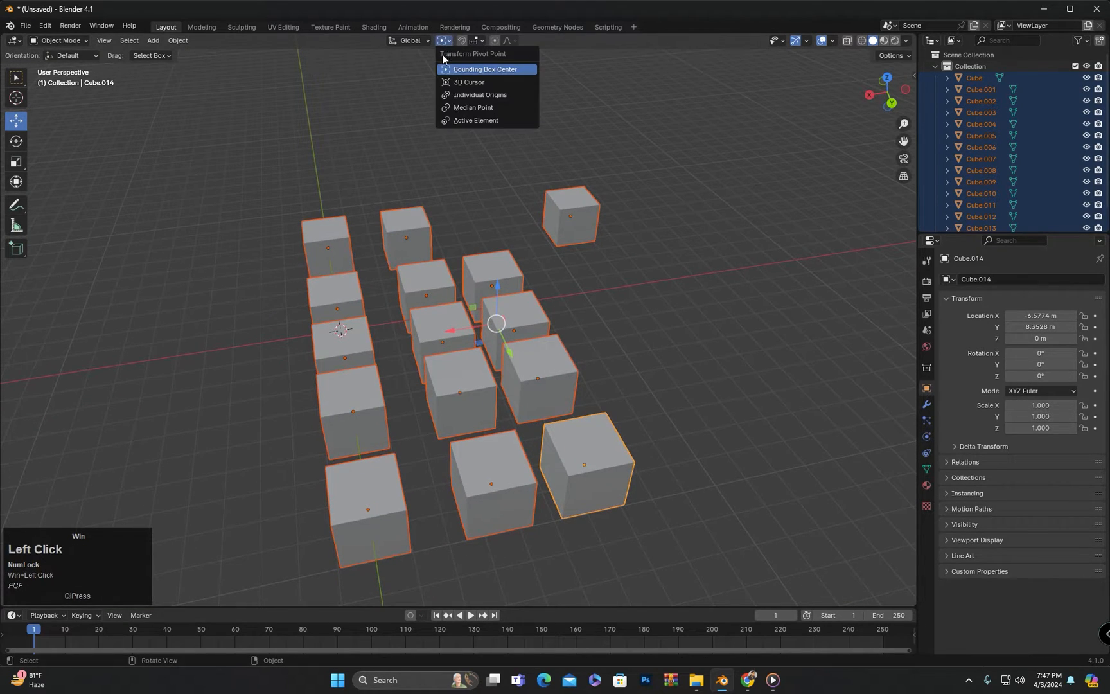
pyautogui.click(486, 83)
pyautogui.moveTo(326, 266); pyautogui.dragTo(441, 248, button='middle')
pyautogui.scroll(1, 362, 459)
pyautogui.keyDown('shift'); pyautogui.moveTo(362, 458); pyautogui.dragTo(391, 364, button='middle'); pyautogui.keyUp('shift')
pyautogui.scroll(1, 378, 376)
pyautogui.click(361, 396)
pyautogui.scroll(1, 354, 397)
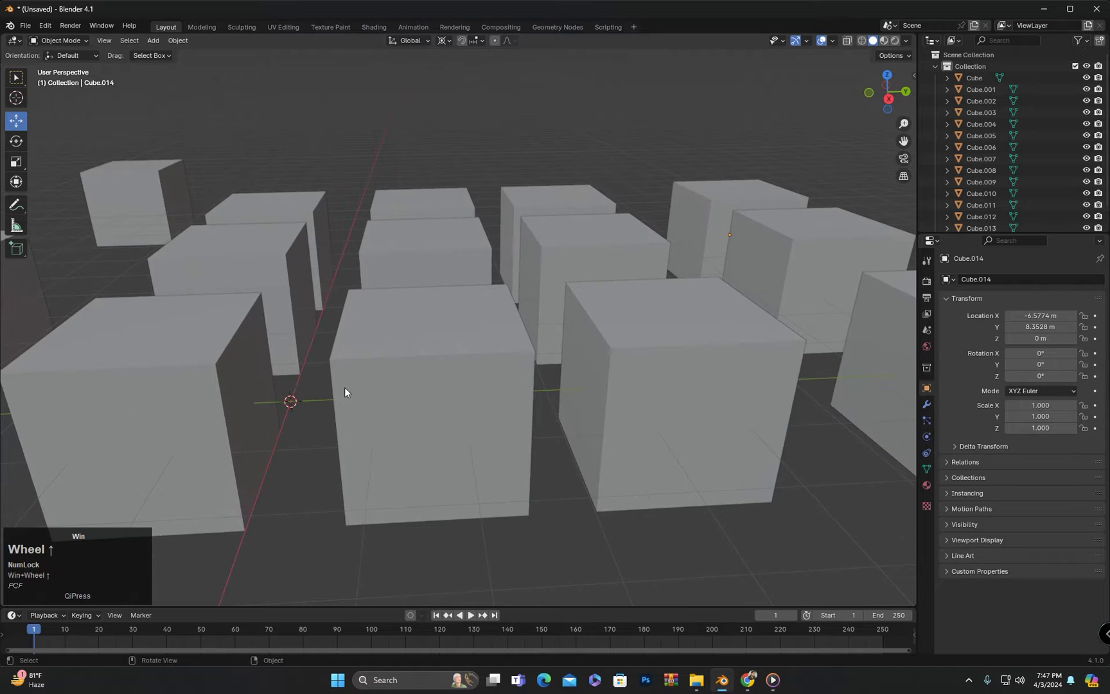
pyautogui.keyDown('shift'); pyautogui.moveTo(291, 408); pyautogui.dragTo(369, 361, button='middle'); pyautogui.keyUp('shift')
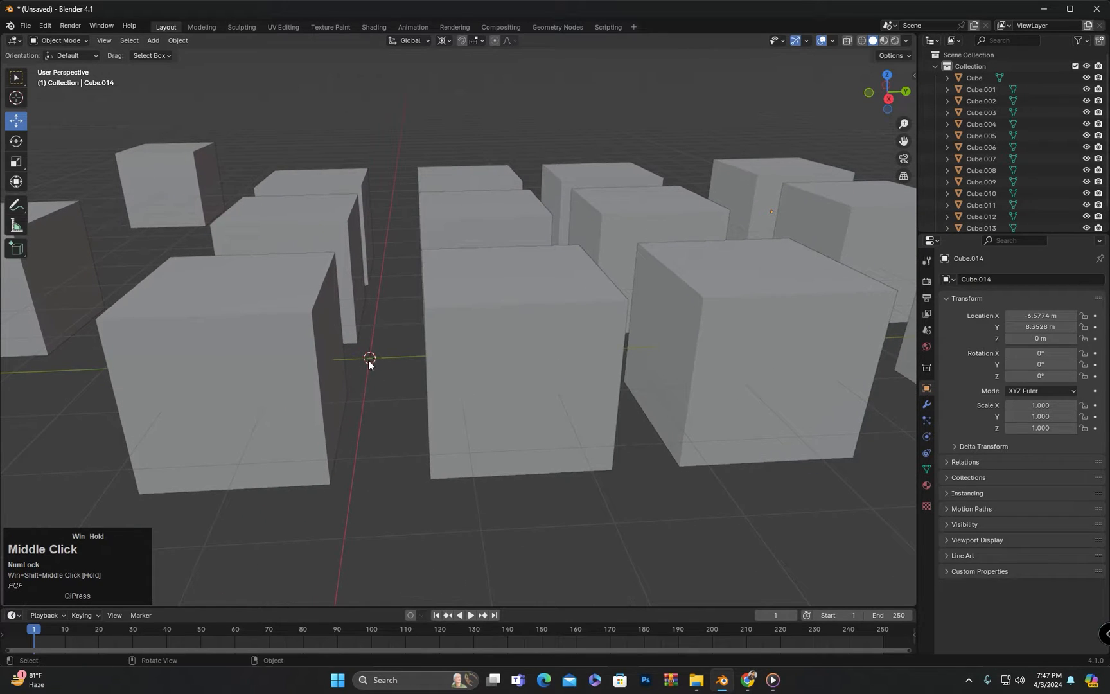
pyautogui.scroll(-2, 356, 385)
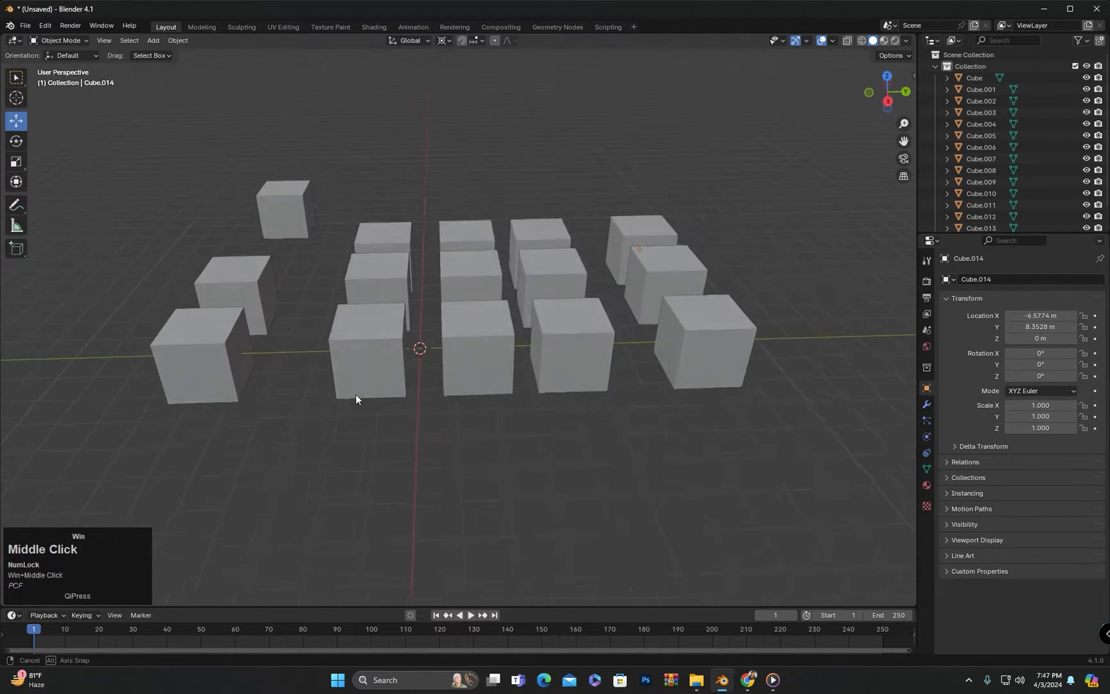
pyautogui.scroll(-2, 355, 394)
# Select all fifteen cubes and try to rotate them around the Z axis about the 3D cursor.
pyautogui.moveTo(700, 144); pyautogui.dragTo(184, 424)
pyautogui.moveTo(332, 347); pyautogui.dragTo(347, 390, button='middle')
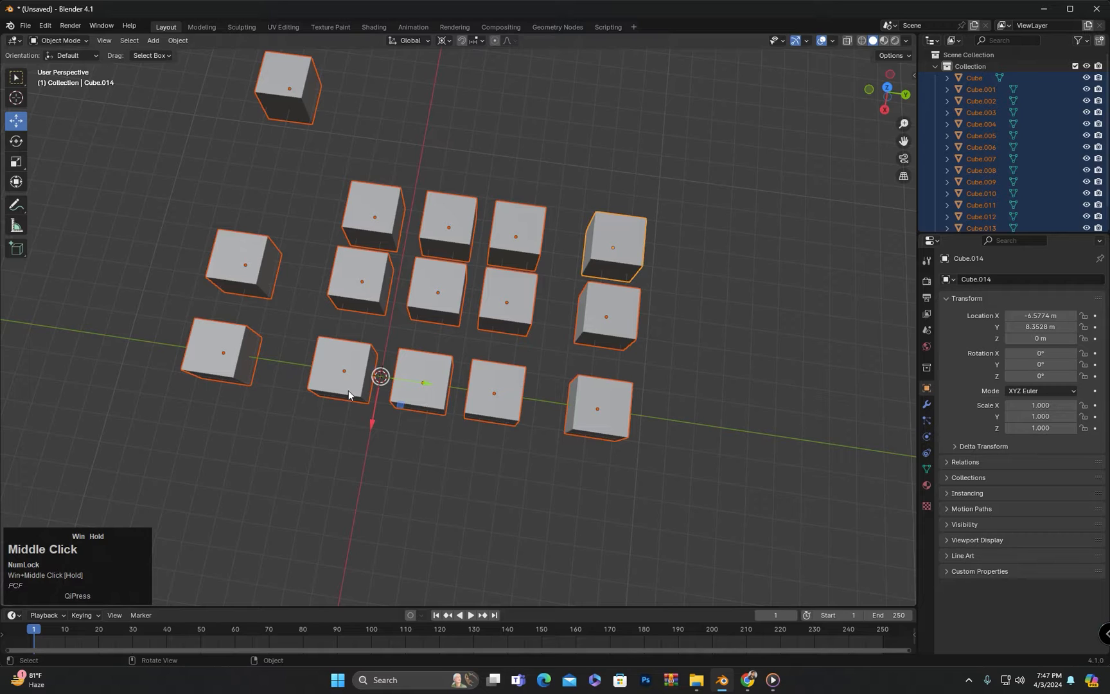
pyautogui.scroll(1, 348, 390)
pyautogui.moveTo(348, 391); pyautogui.dragTo(377, 340, button='middle')
pyautogui.press('r')
pyautogui.press('z')
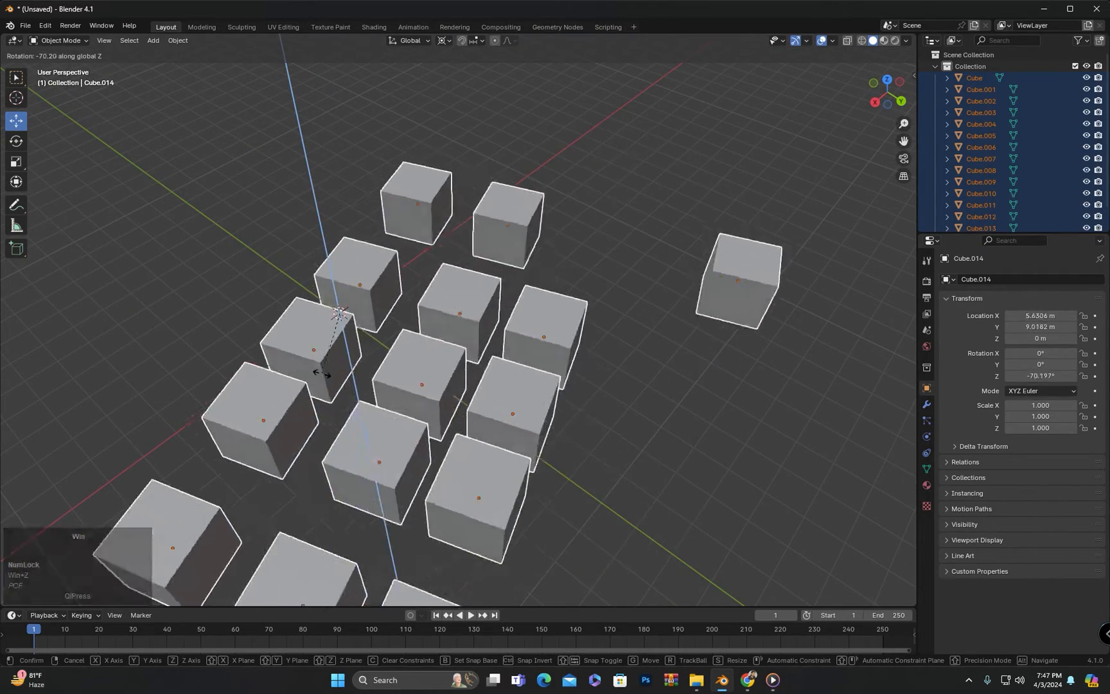
pyautogui.press('Escape')
# Try to scale all cubes down toward the 3D cursor, and clear the selection.
pyautogui.moveTo(416, 331); pyautogui.dragTo(436, 326, button='middle')
pyautogui.press('s')
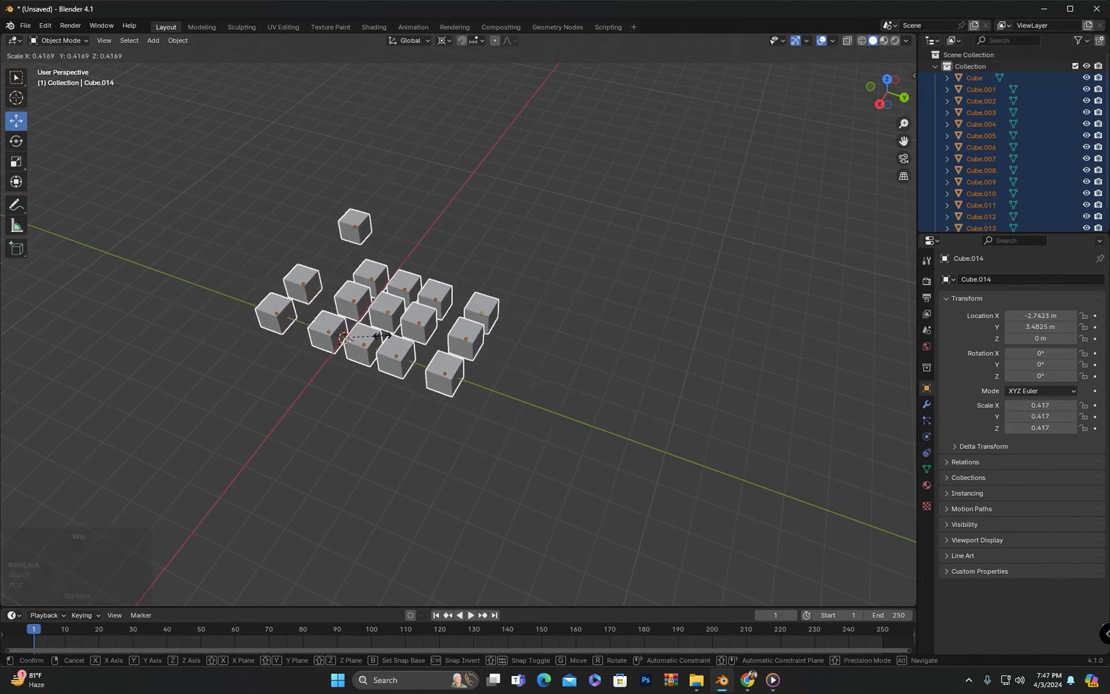
pyautogui.press('Escape')
pyautogui.moveTo(299, 382); pyautogui.dragTo(428, 387, button='middle')
pyautogui.click(414, 418)
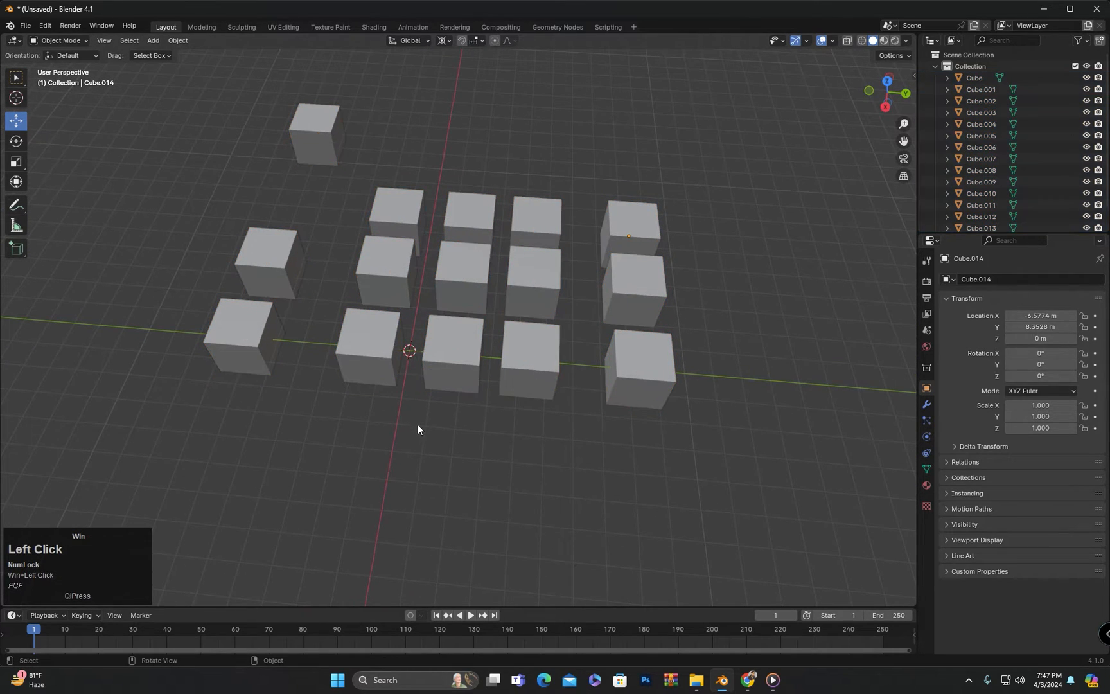
# Place the 3D cursor on the empty floor in front of the cube rows.
pyautogui.scroll(1, 417, 350)
pyautogui.moveTo(393, 361); pyautogui.dragTo(468, 408, button='middle')
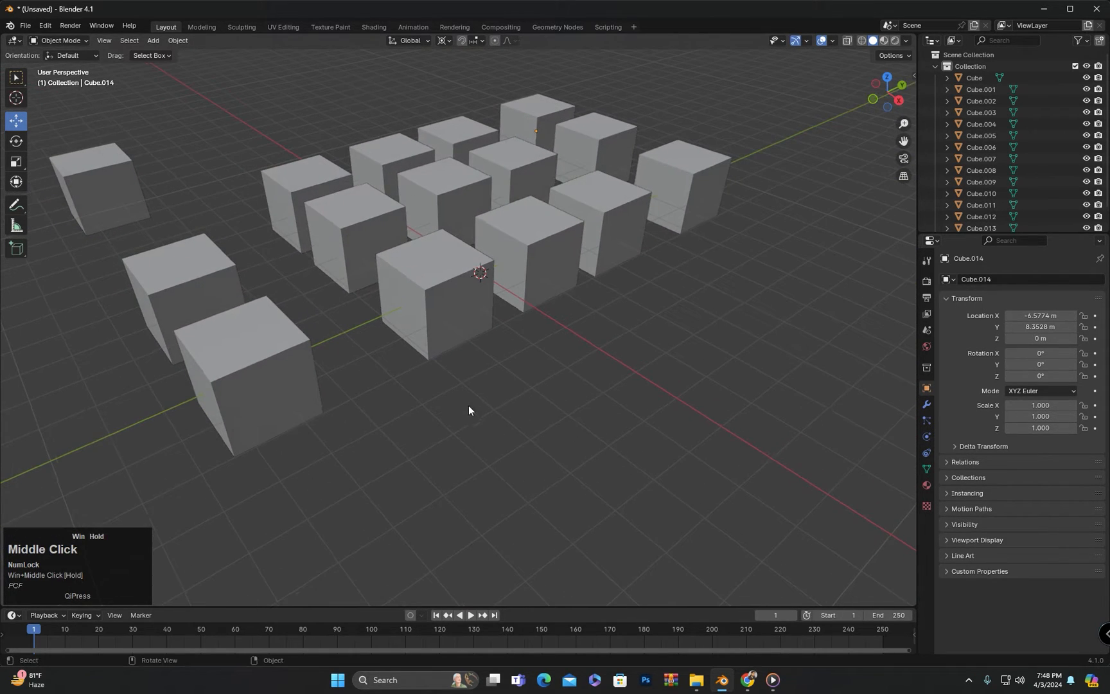
pyautogui.keyDown('shift'); pyautogui.rightClick(504, 471); pyautogui.keyUp('shift')
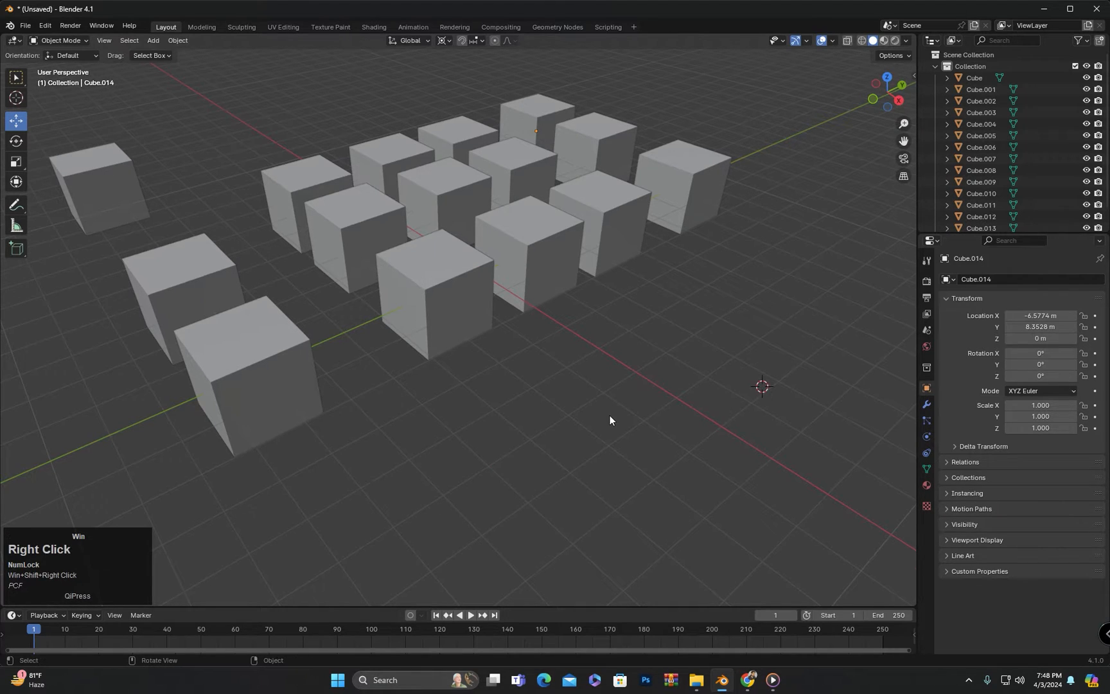
pyautogui.scroll(-2, 609, 420)
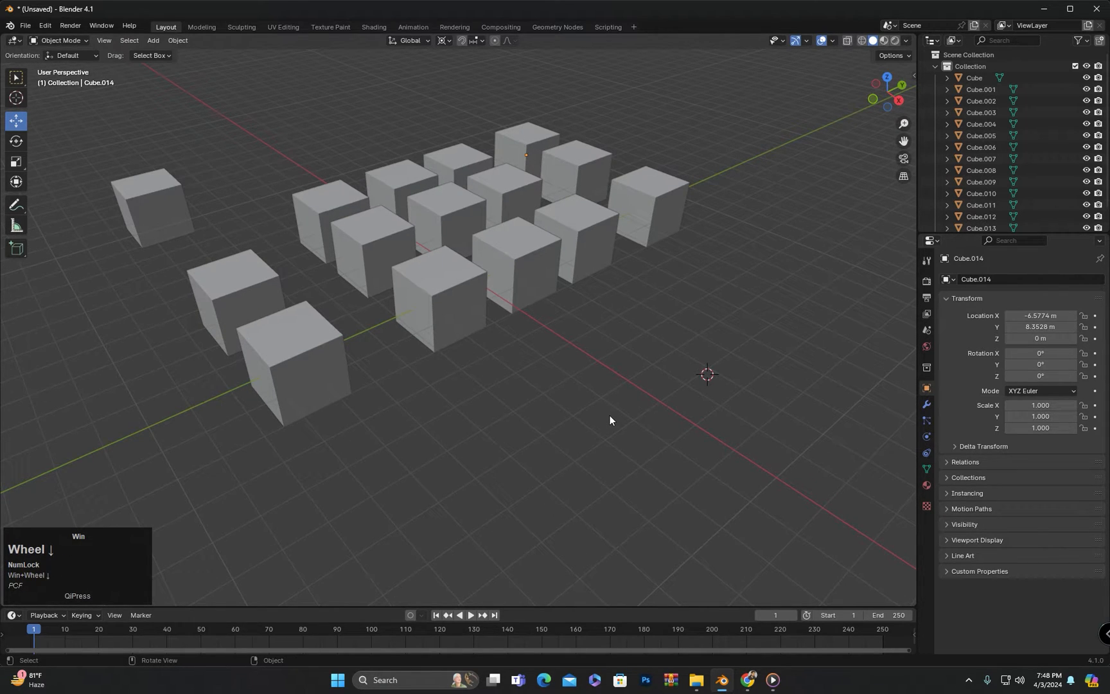
# Try to rotate all cubes around the Z axis about the relocated 3D cursor, and clear the selection.
pyautogui.press('a')
pyautogui.press('r')
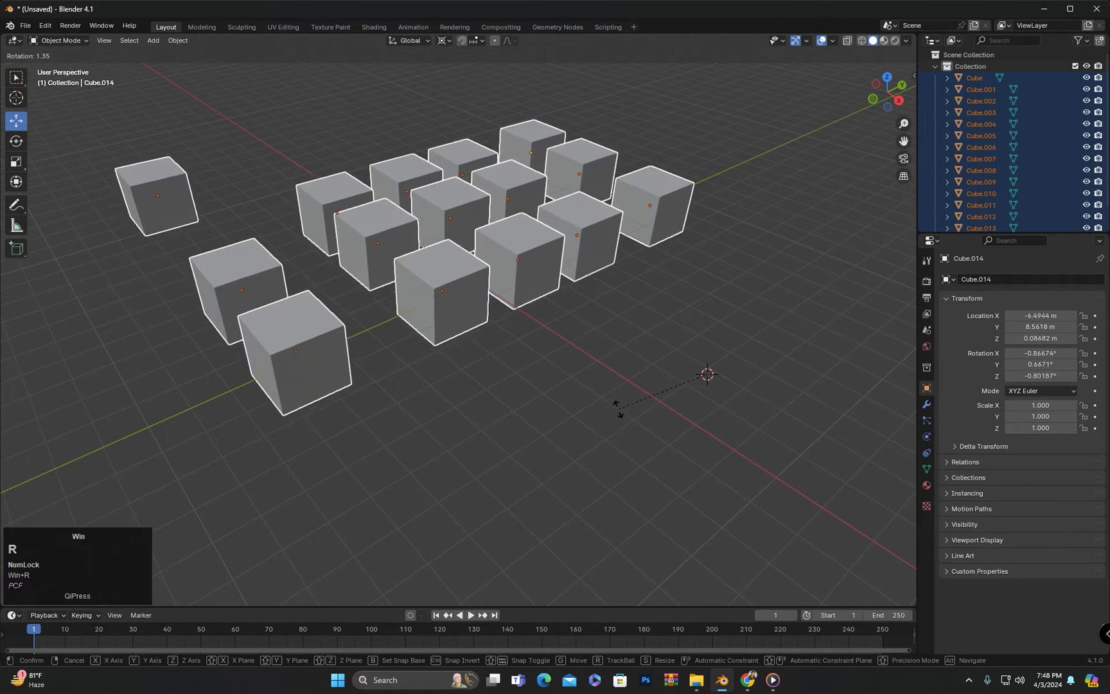
pyautogui.press('z')
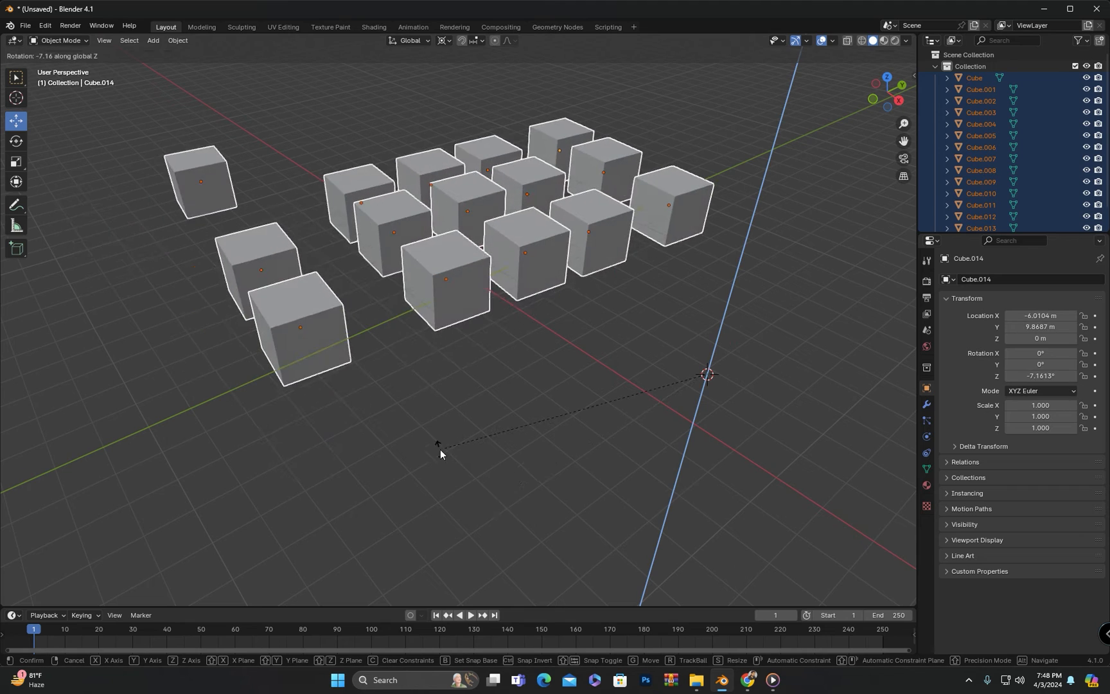
pyautogui.press('Escape')
pyautogui.moveTo(508, 513); pyautogui.dragTo(664, 498, button='middle')
pyautogui.click(567, 467)
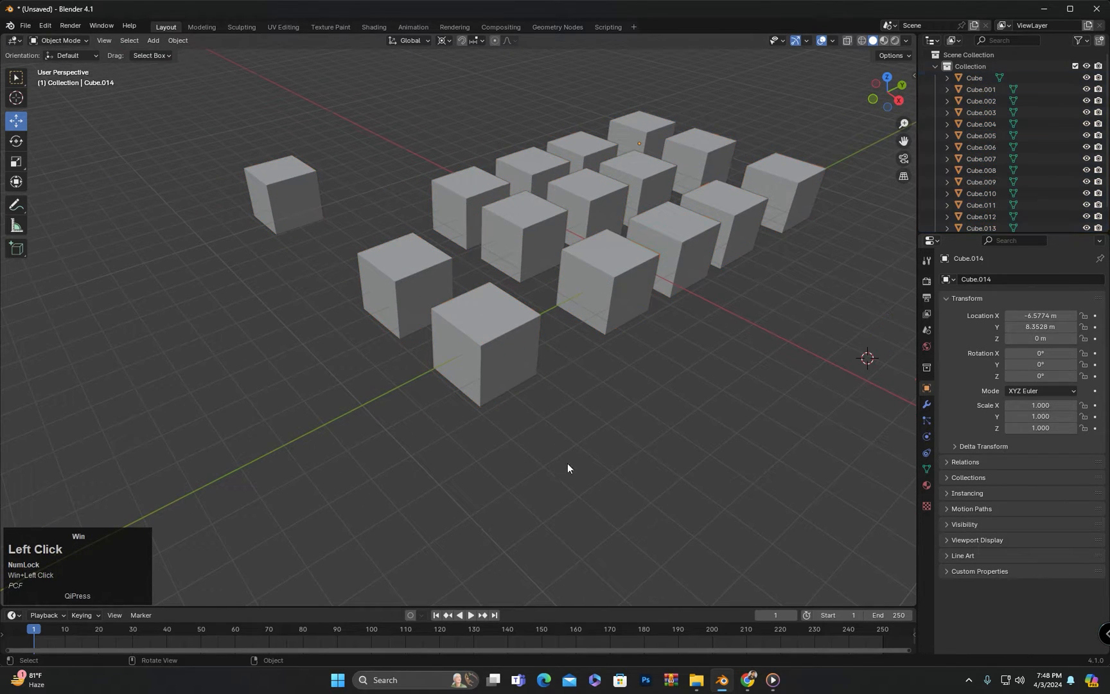
# Place the 3D cursor at the bottom corner of the nearest end cube and try rotating all cubes around Z about it.
pyautogui.keyDown('shift'); pyautogui.rightClick(480, 406); pyautogui.keyUp('shift')
pyautogui.moveTo(546, 458); pyautogui.dragTo(469, 408, button='middle')
pyautogui.press('a')
pyautogui.scroll(-1, 469, 408)
pyautogui.press('r')
pyautogui.press('z')
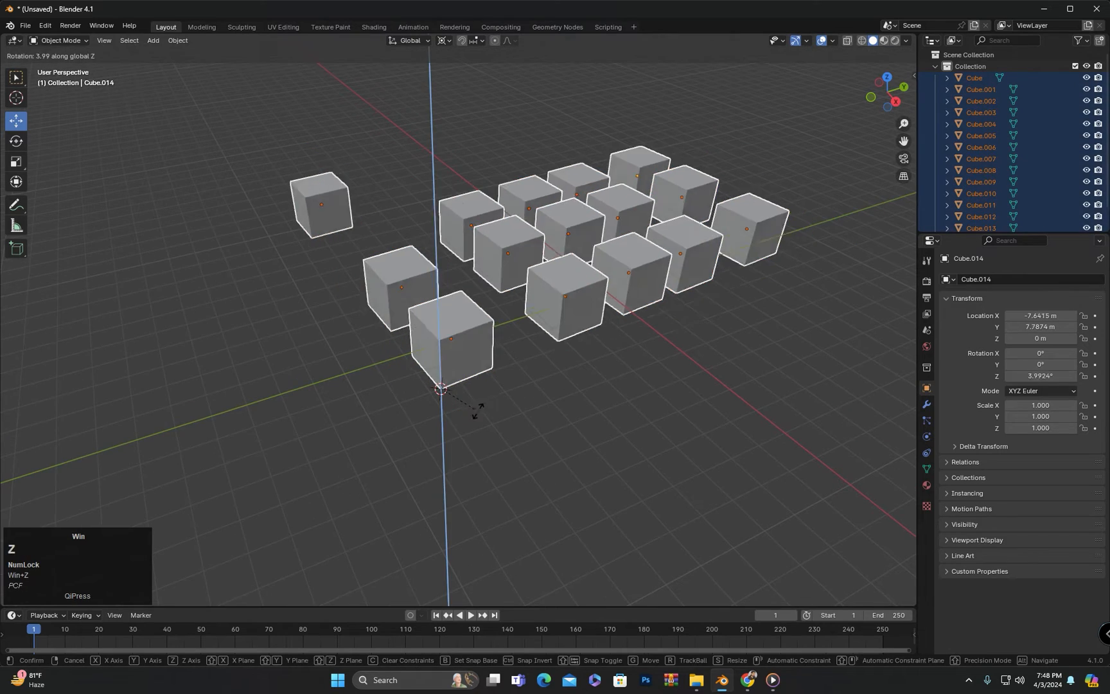
pyautogui.press('Escape')
pyautogui.moveTo(544, 418); pyautogui.dragTo(444, 414, button='middle')
# Set the transform pivot point to Individual Origins.
pyautogui.click(443, 40)
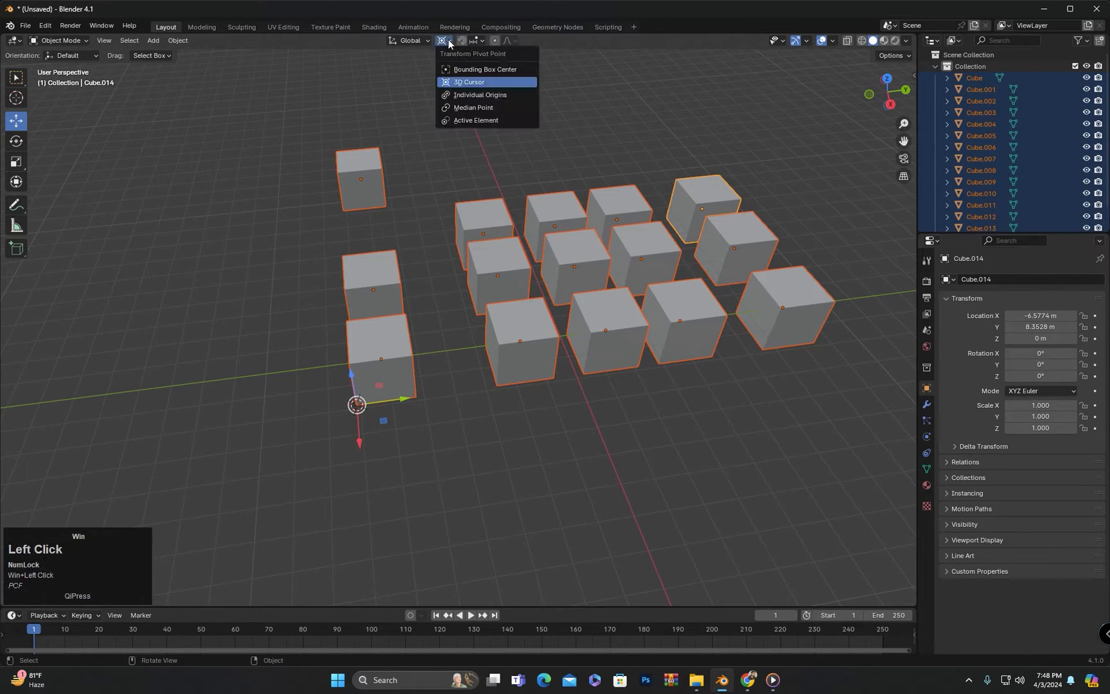
pyautogui.click(486, 100)
pyautogui.moveTo(549, 142); pyautogui.dragTo(476, 261, button='middle')
# Try to scale all cubes and rotate them around the Z axis, each about its own origin.
pyautogui.press('s')
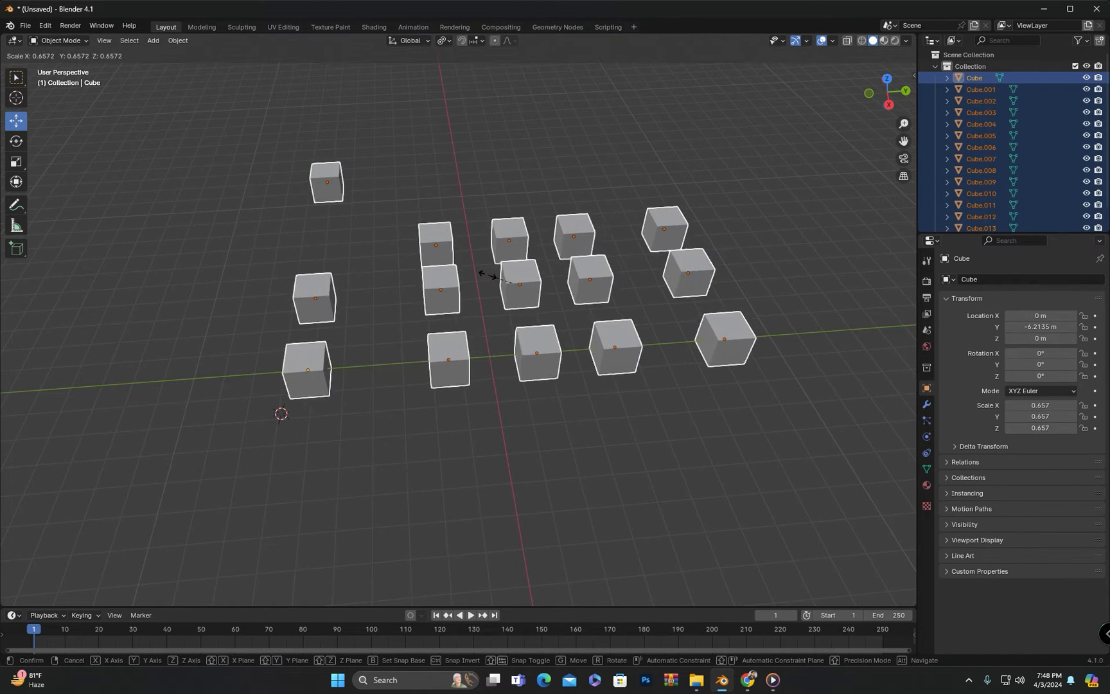
pyautogui.press('r')
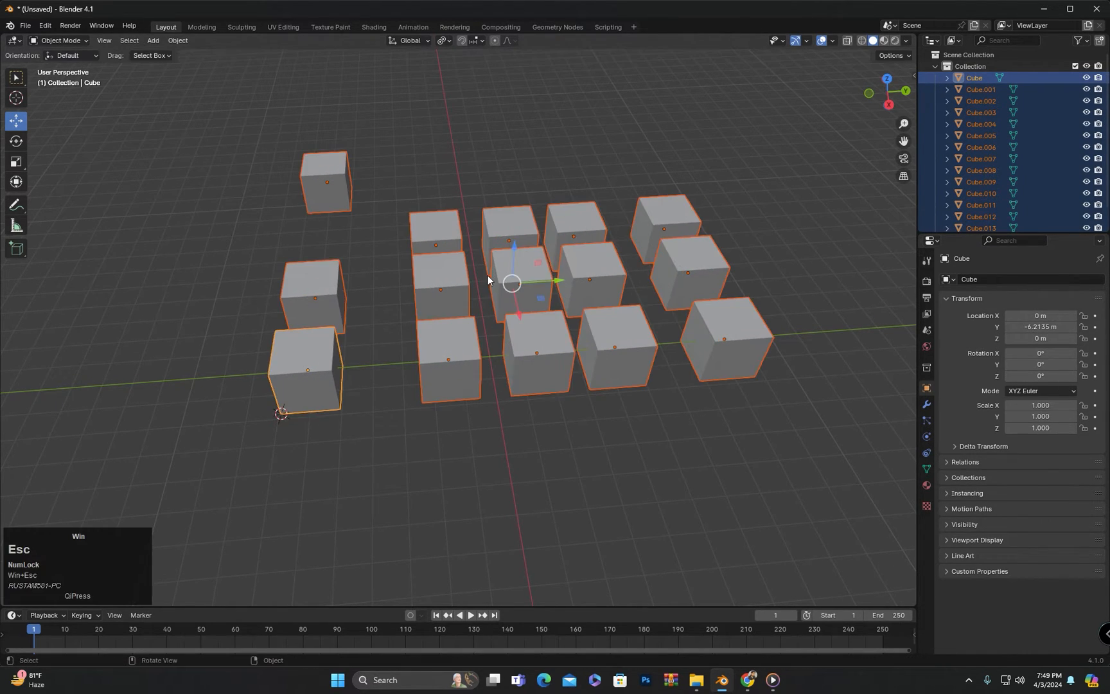
pyautogui.press('z')
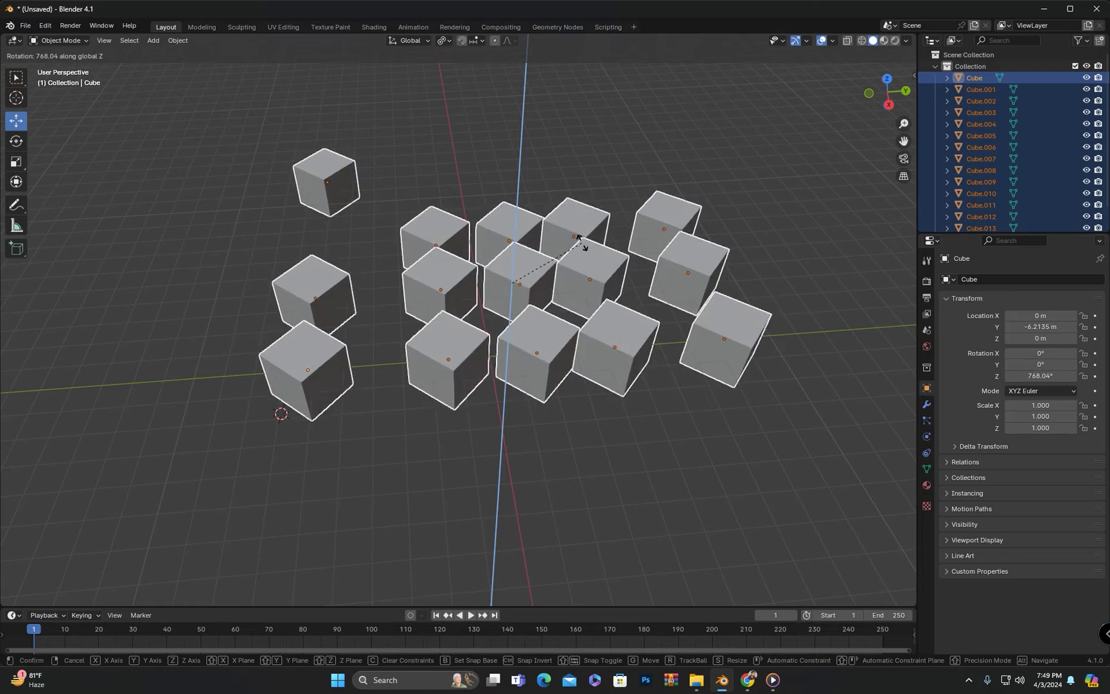
pyautogui.rightClick(398, 307)
pyautogui.moveTo(398, 308); pyautogui.dragTo(501, 334, button='middle')
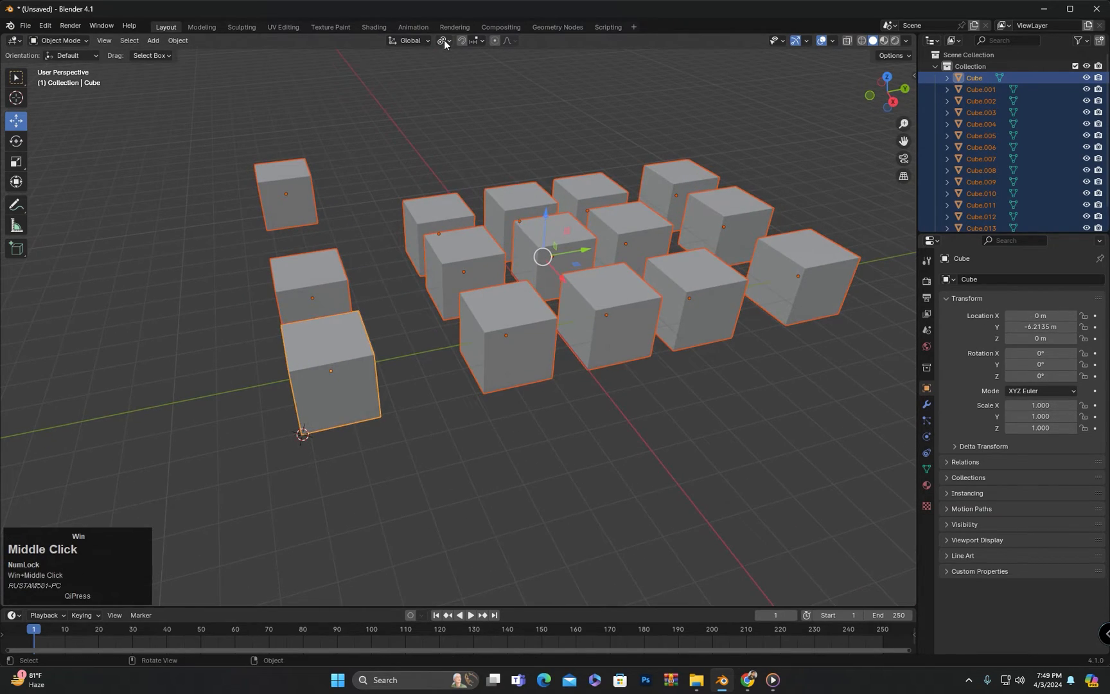
# Set the transform pivot point to Active Element.
pyautogui.click(444, 40)
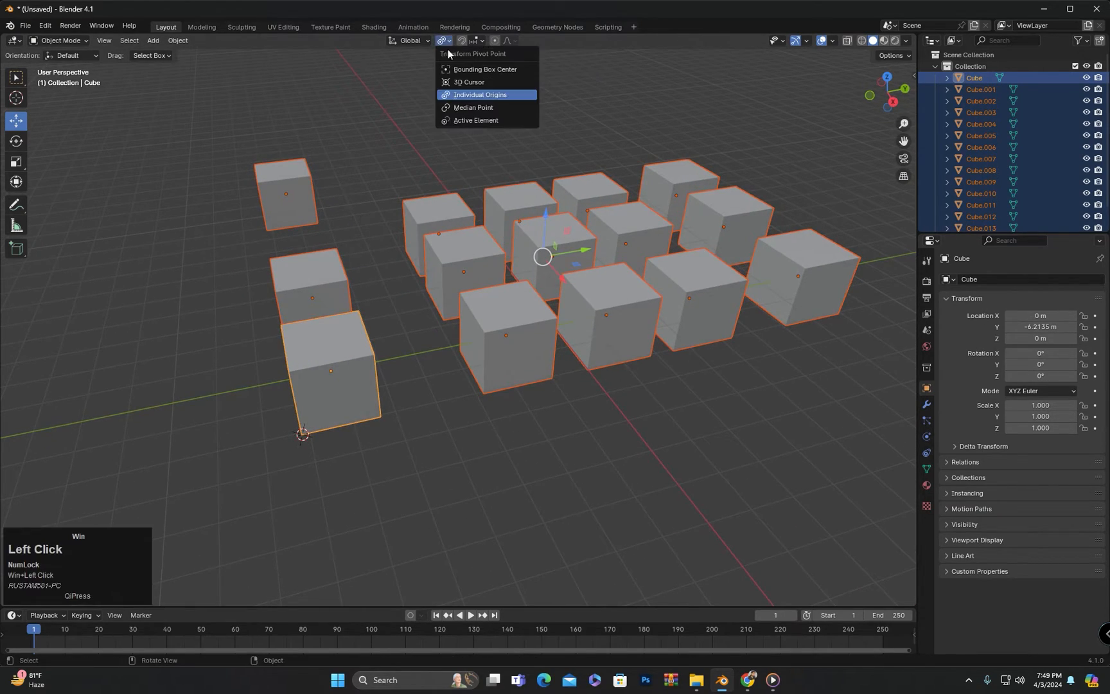
pyautogui.click(468, 122)
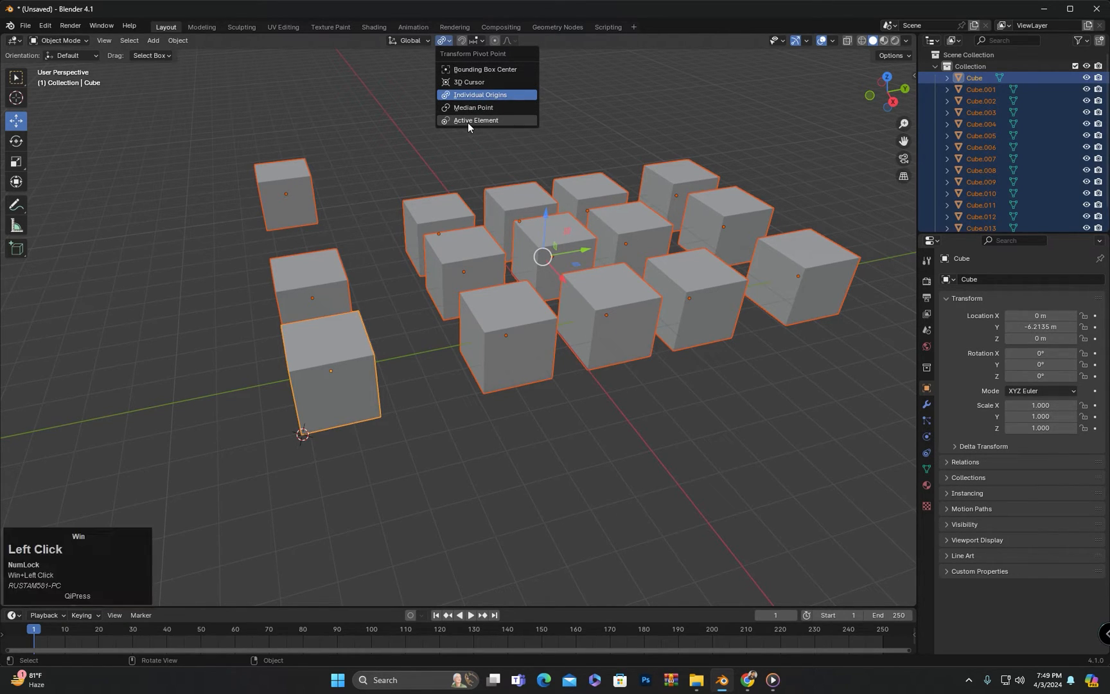
pyautogui.moveTo(438, 194); pyautogui.dragTo(413, 213, button='middle')
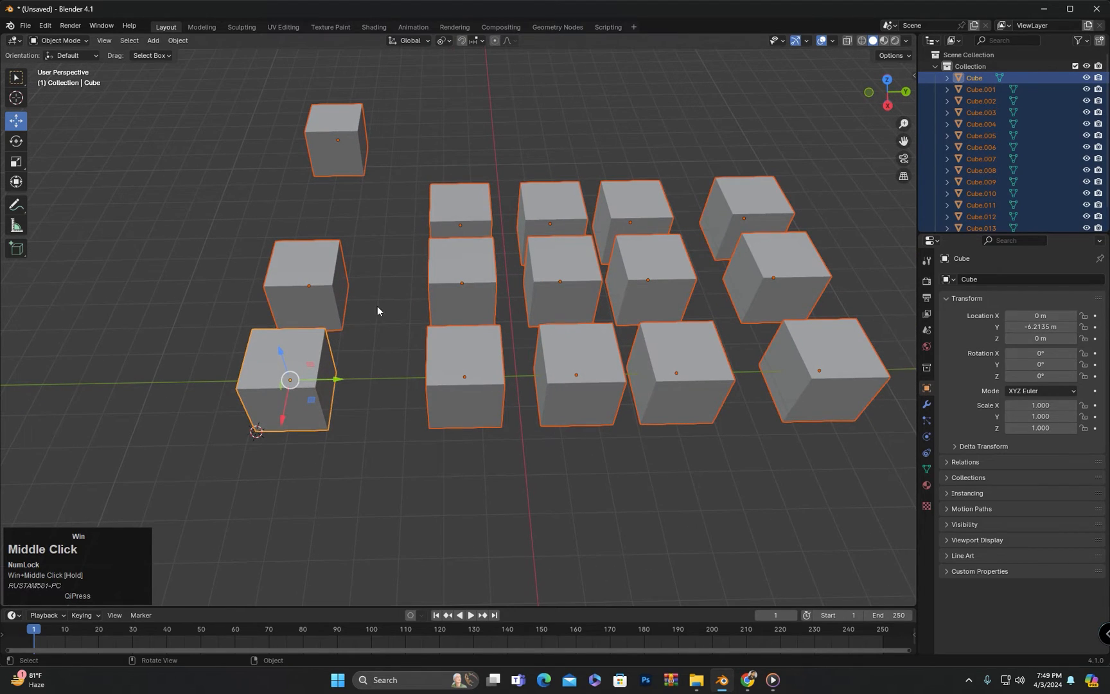
pyautogui.moveTo(366, 311); pyautogui.dragTo(409, 301, button='middle')
# Reselect all cubes and examine the pivot on the active end cube of the front row.
pyautogui.scroll(-1, 410, 302)
pyautogui.click(485, 143)
pyautogui.moveTo(795, 117); pyautogui.dragTo(215, 493)
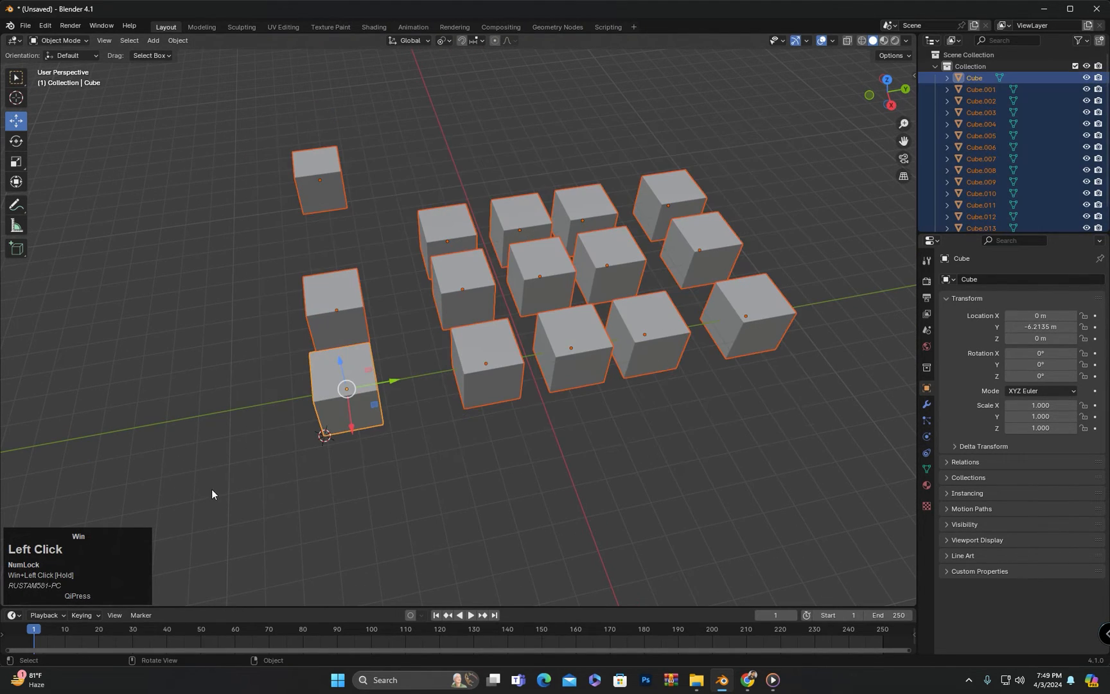
pyautogui.moveTo(454, 363)
pyautogui.mouseDown(button='middle')
pyautogui.moveTo(384, 353)
pyautogui.moveTo(468, 346)
pyautogui.mouseUp(button='middle')
pyautogui.scroll(2, 389, 317)
pyautogui.moveTo(388, 318); pyautogui.dragTo(385, 342, button='middle')
pyautogui.scroll(1, 419, 308)
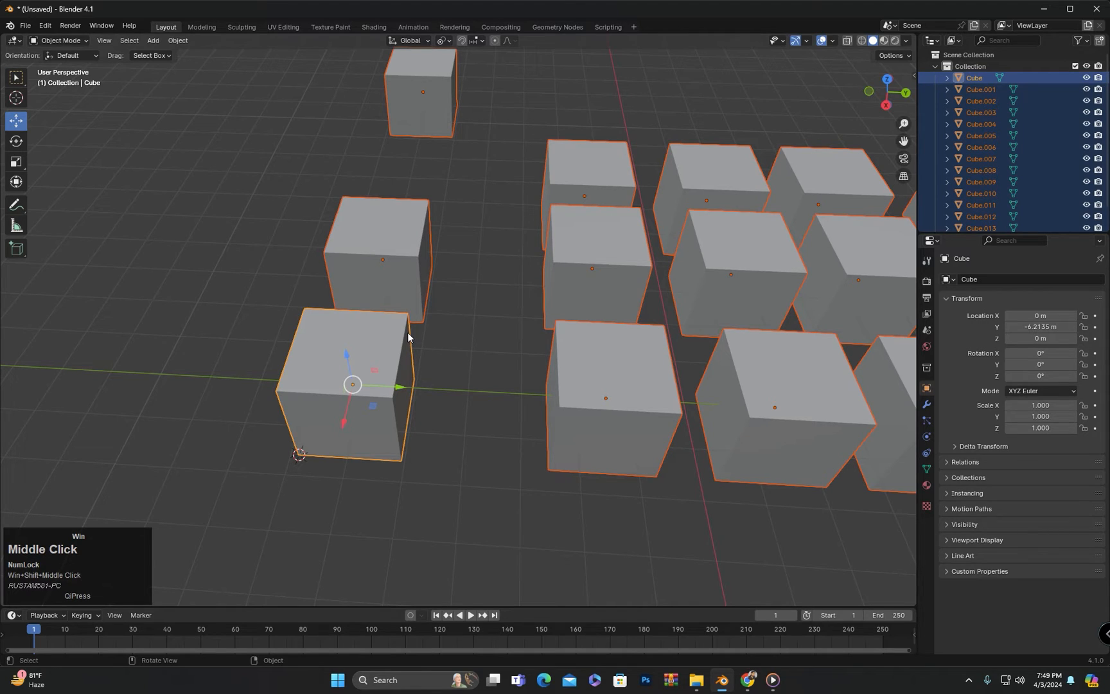
# Make the middle row's end cube active, and switch the active element to the isolated cube of the far row.
pyautogui.keyDown('shift'); pyautogui.keyDown('super'); pyautogui.middleClick(409, 238); pyautogui.keyUp('super'); pyautogui.keyUp('shift')
pyautogui.keyDown('shift'); pyautogui.keyDown('super'); pyautogui.click(409, 237); pyautogui.keyUp('super'); pyautogui.keyUp('shift')
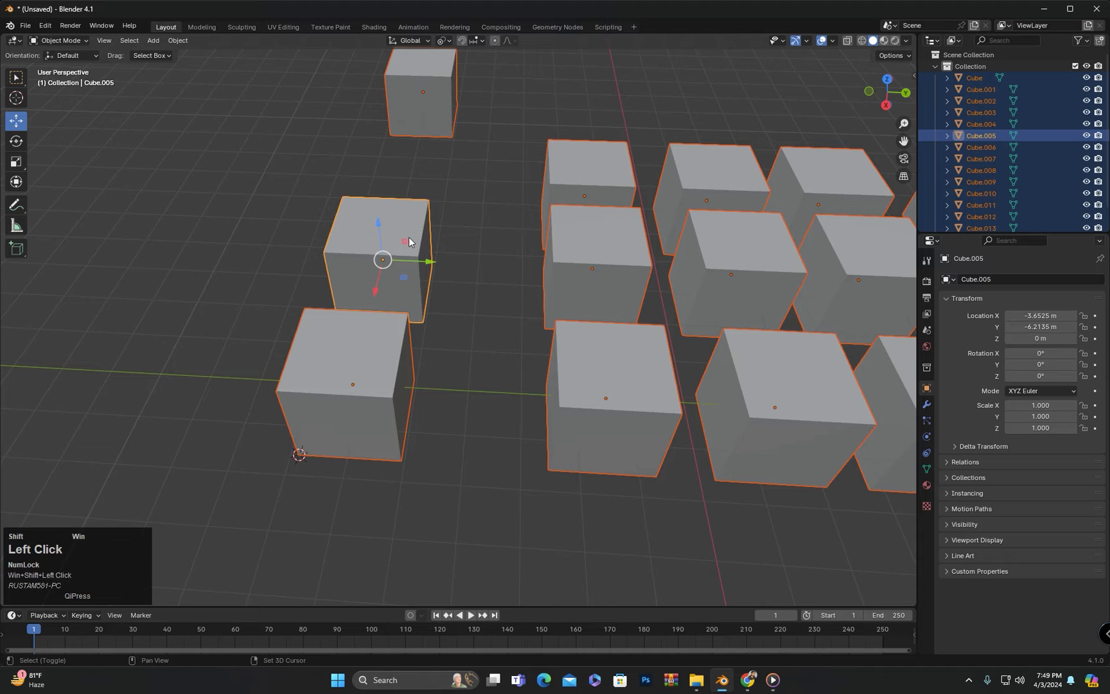
pyautogui.moveTo(352, 279); pyautogui.dragTo(455, 370, button='middle')
pyautogui.keyDown('shift'); pyautogui.keyDown('super'); pyautogui.click(280, 92); pyautogui.keyUp('super'); pyautogui.keyUp('shift')
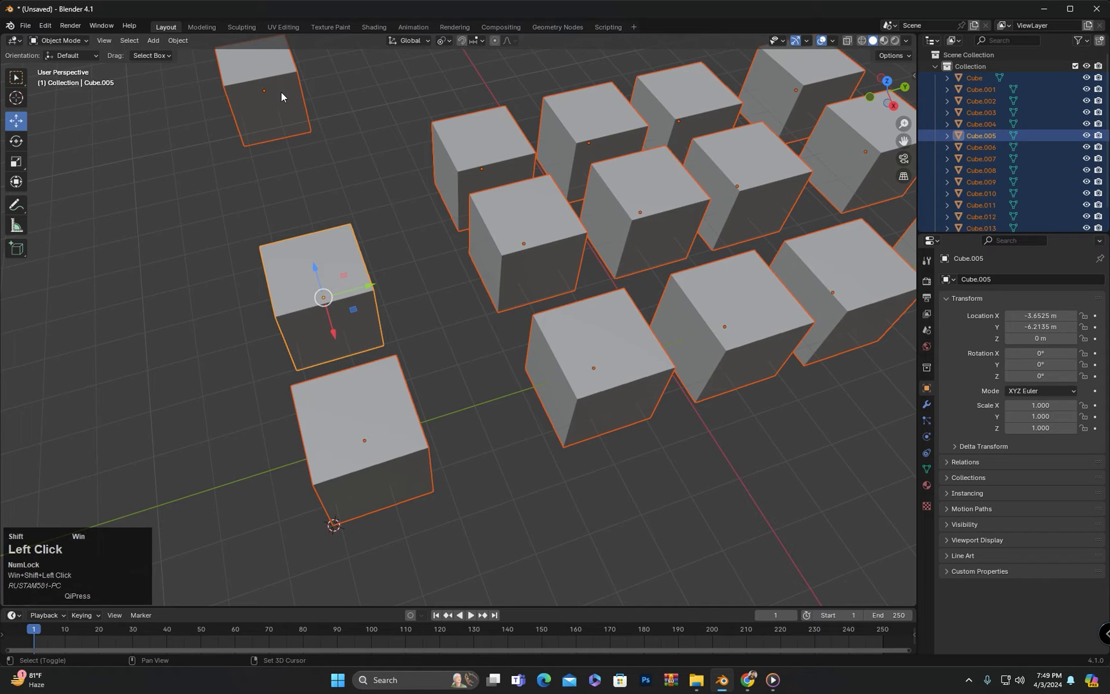
pyautogui.moveTo(289, 147); pyautogui.dragTo(335, 321, button='middle')
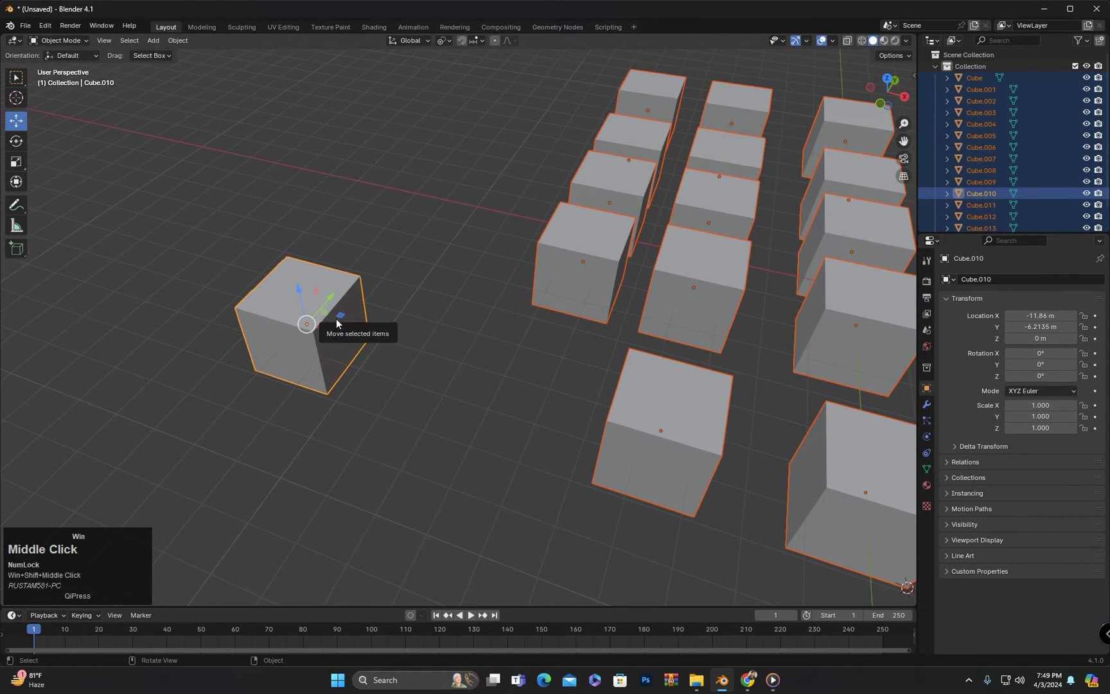
pyautogui.scroll(-4, 337, 323)
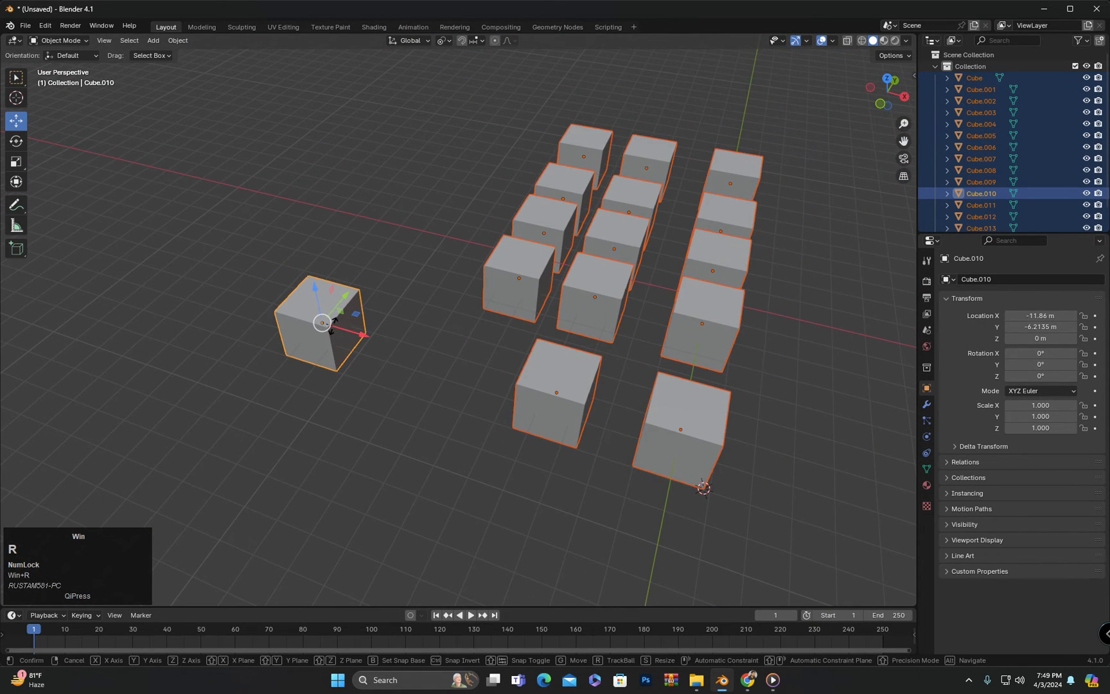
# Try to rotate all cubes around the Z axis about the active isolated cube, and undo the rotation.
pyautogui.press('r')
pyautogui.press('z')
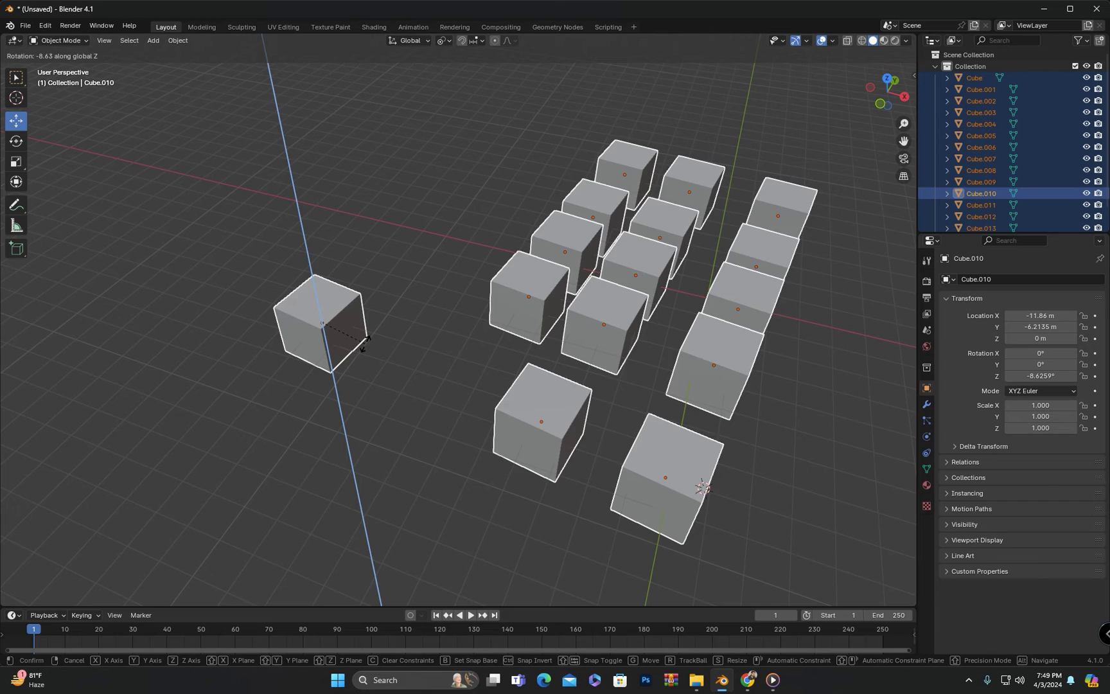
pyautogui.click(373, 347)
pyautogui.hotkey('ctrl', 'z')
pyautogui.moveTo(372, 346); pyautogui.dragTo(344, 370, button='middle')
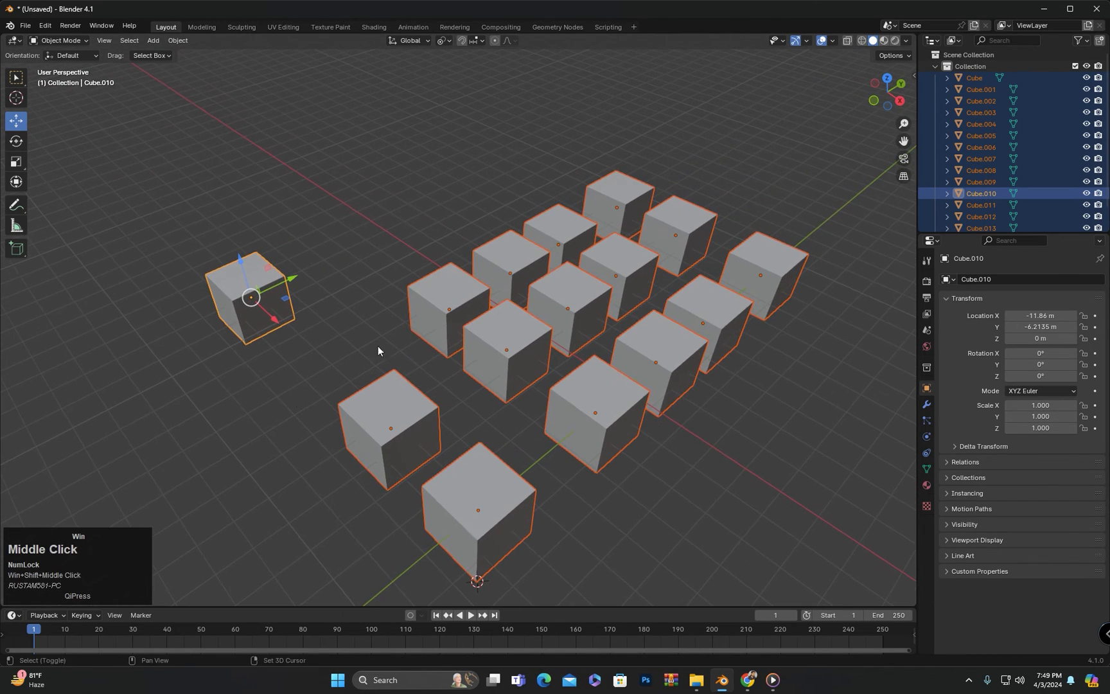
# Make the front row's +Y end cube active and try to rotate all cubes around the Z axis about it.
pyautogui.keyDown('shift'); pyautogui.click(758, 260); pyautogui.keyUp('shift')
pyautogui.scroll(-3, 663, 324)
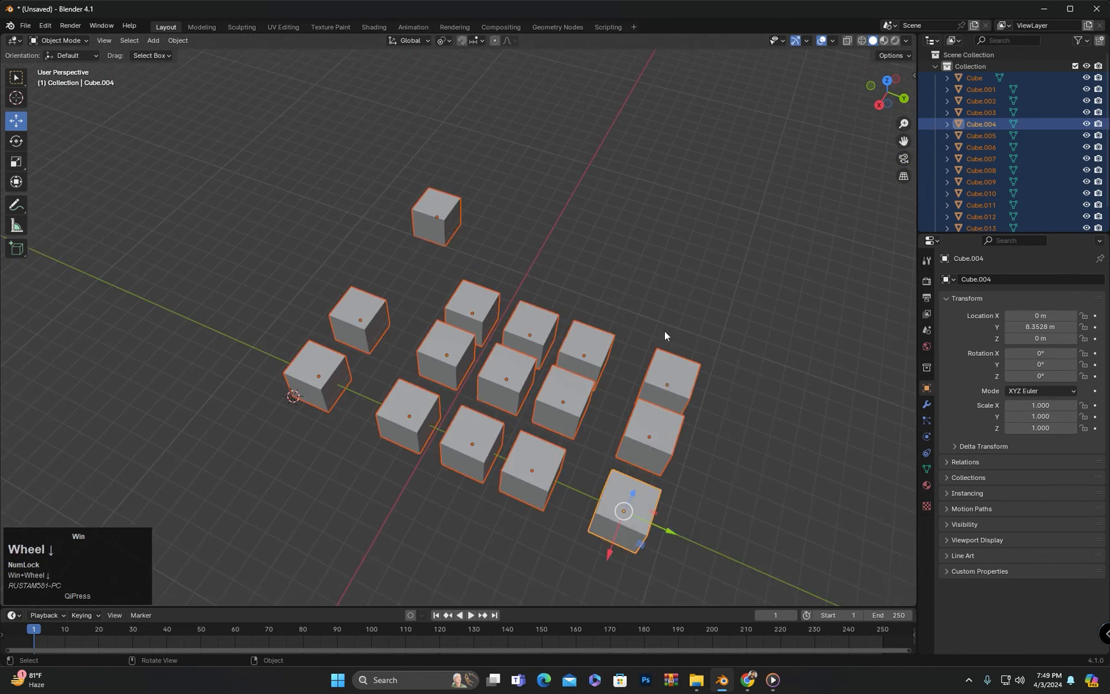
pyautogui.moveTo(662, 323); pyautogui.dragTo(635, 320, button='middle')
pyautogui.press('r')
pyautogui.press('z')
pyautogui.rightClick(617, 378)
pyautogui.moveTo(475, 402); pyautogui.dragTo(520, 406, button='middle')
# Make the center cube of the middle row active and try rotating all cubes around the Z axis about it.
pyautogui.keyDown('shift'); pyautogui.click(513, 310); pyautogui.keyUp('shift')
pyautogui.press('r')
pyautogui.press('z')
pyautogui.rightClick(630, 310)
pyautogui.moveTo(551, 335); pyautogui.dragTo(500, 399, button='middle')
# Set the transform pivot point to Median Point and clear the selection.
pyautogui.scroll(2, 511, 292)
pyautogui.keyDown('shift'); pyautogui.moveTo(511, 291); pyautogui.dragTo(603, 257, button='middle'); pyautogui.keyUp('shift')
pyautogui.moveTo(539, 300); pyautogui.dragTo(612, 296, button='middle')
pyautogui.keyDown('shift'); pyautogui.moveTo(612, 296); pyautogui.dragTo(536, 323, button='middle'); pyautogui.keyUp('shift')
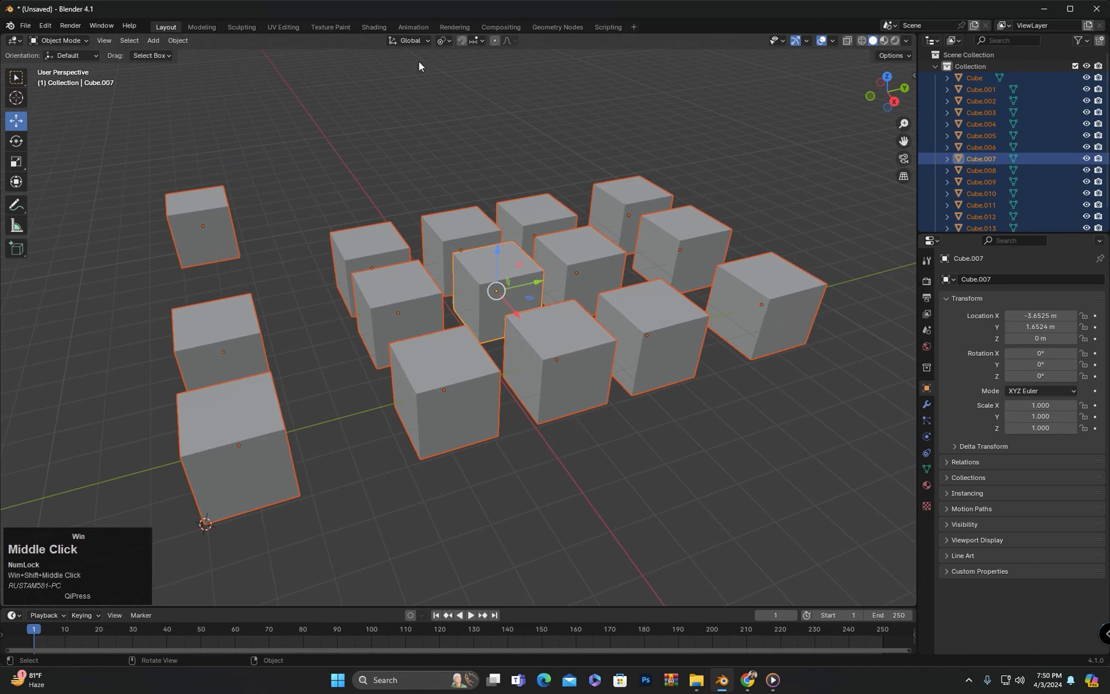
pyautogui.click(449, 42)
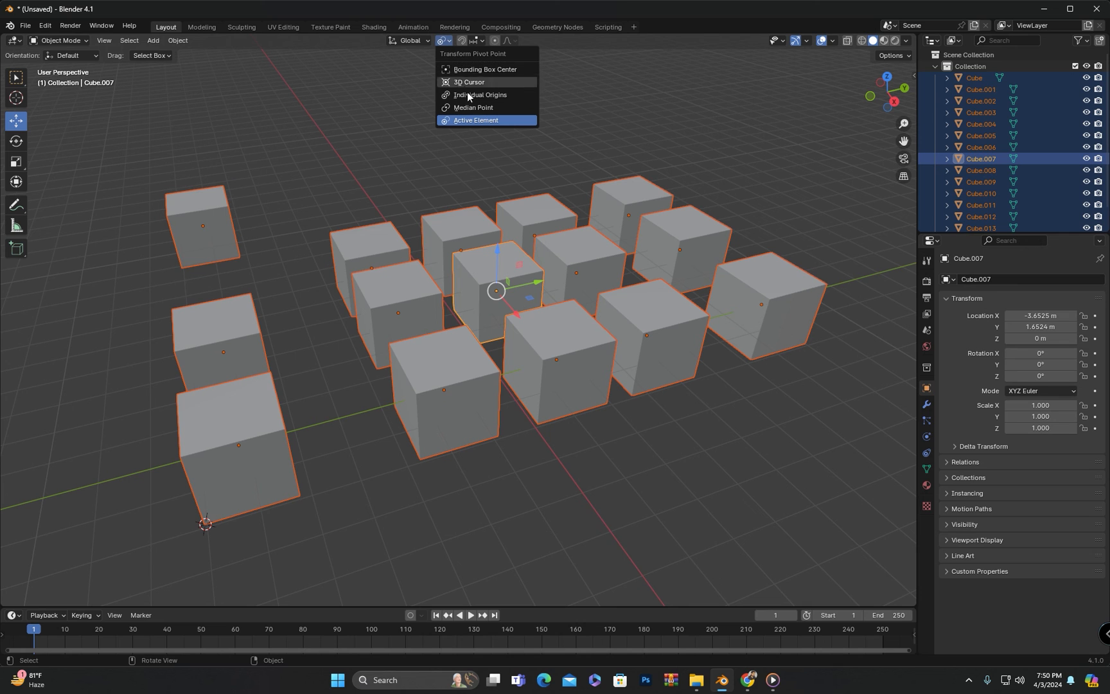
pyautogui.click(471, 108)
pyautogui.click(431, 173)
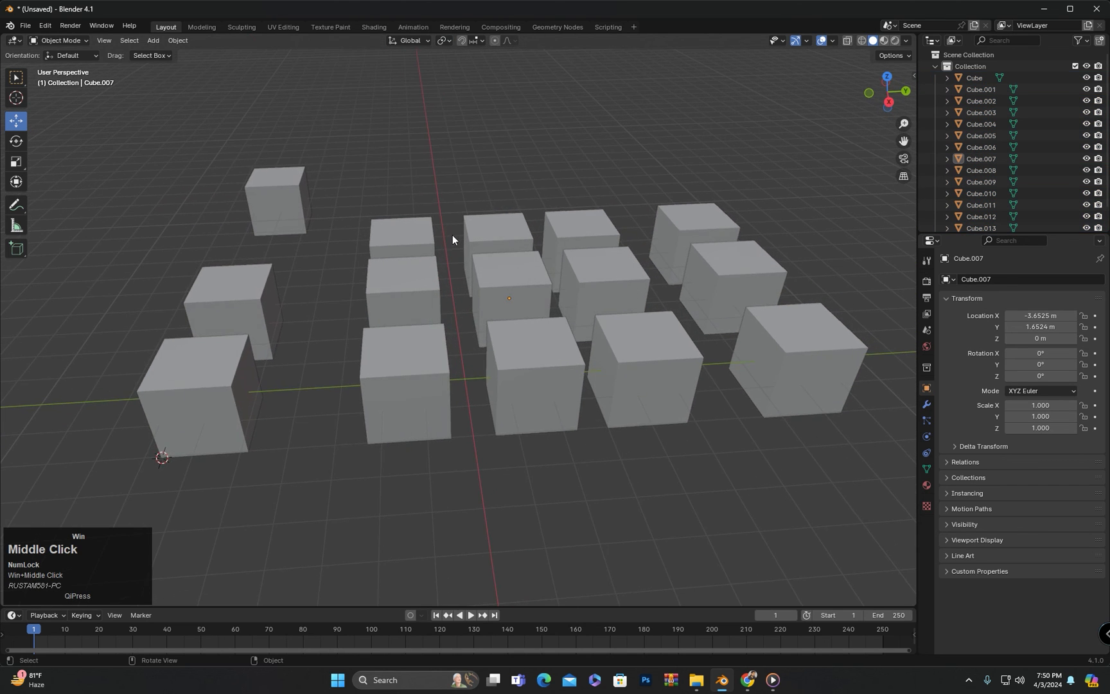